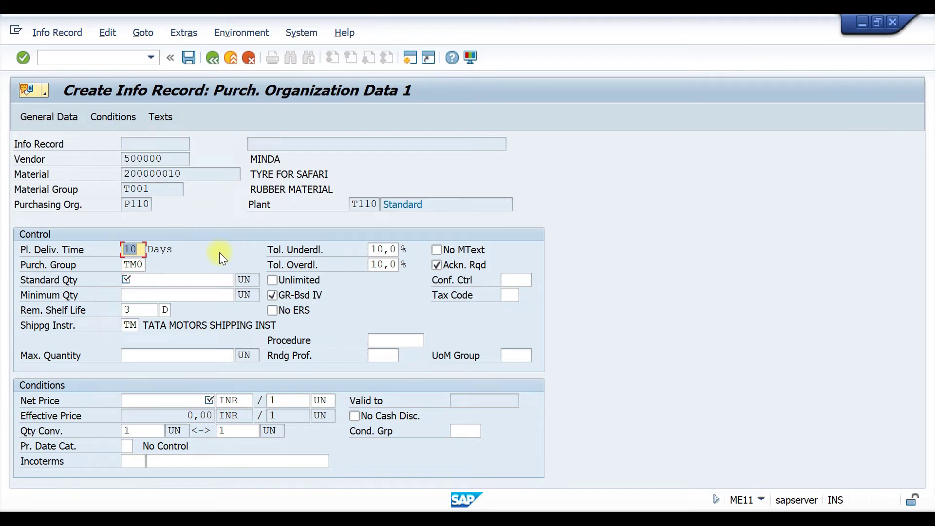
# Set the standard quantity to 100 UN in the control data of the purchasing info record.
pyautogui.press('Return')
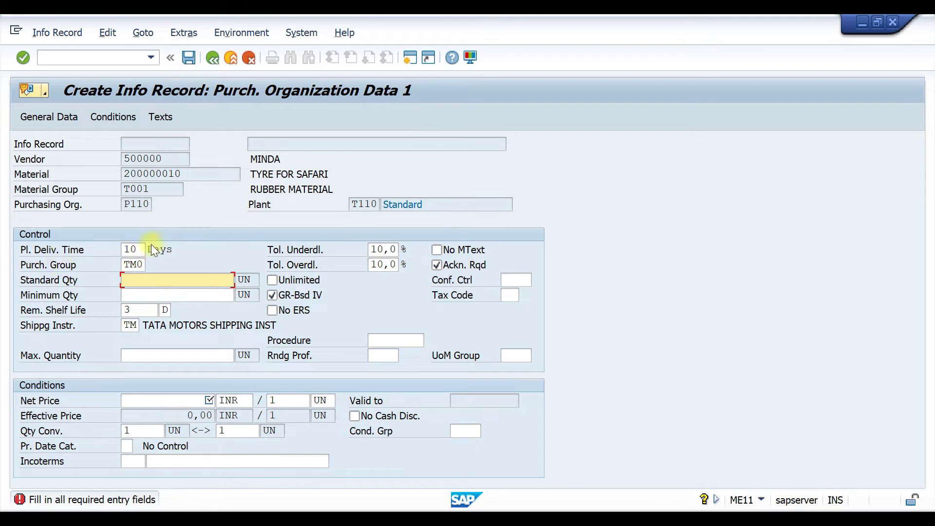
pyautogui.moveTo(142, 248); pyautogui.dragTo(108, 248)
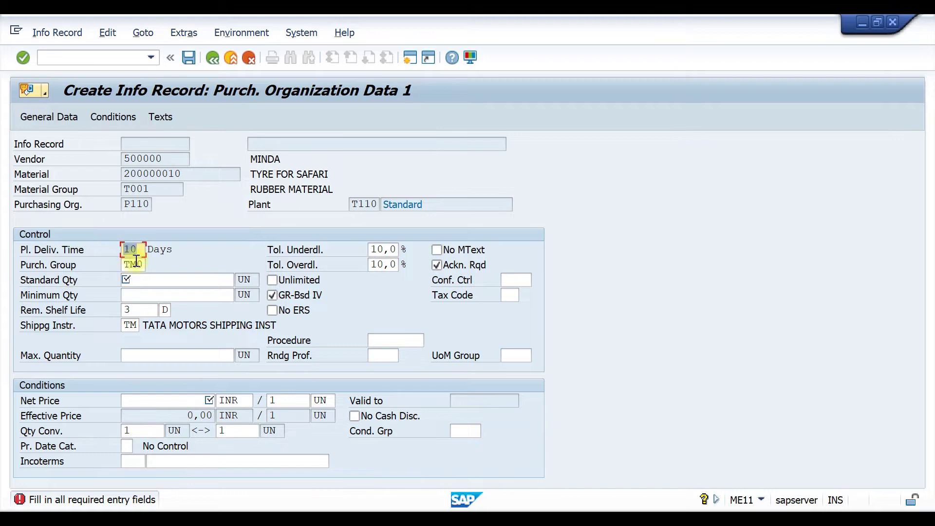
pyautogui.moveTo(141, 264); pyautogui.dragTo(112, 266)
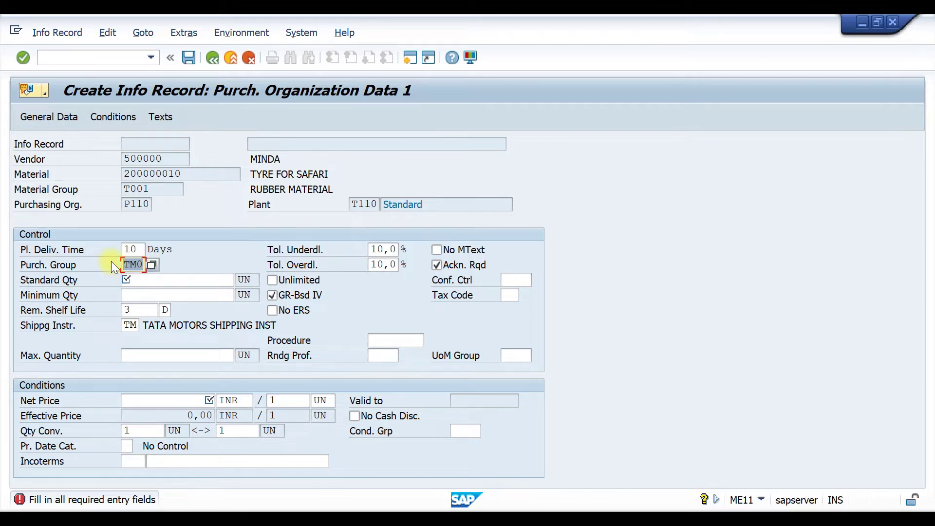
pyautogui.click(373, 249)
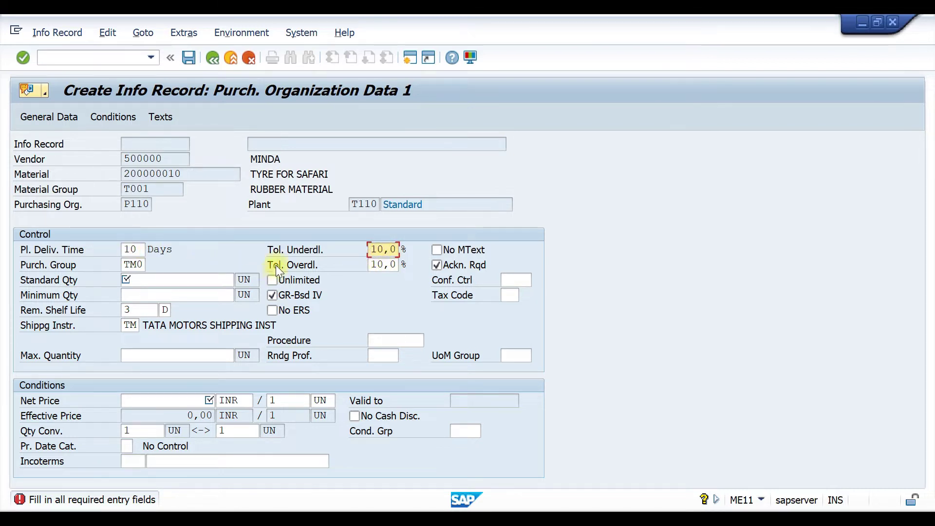
pyautogui.click(373, 249)
pyautogui.moveTo(373, 249); pyautogui.dragTo(403, 248)
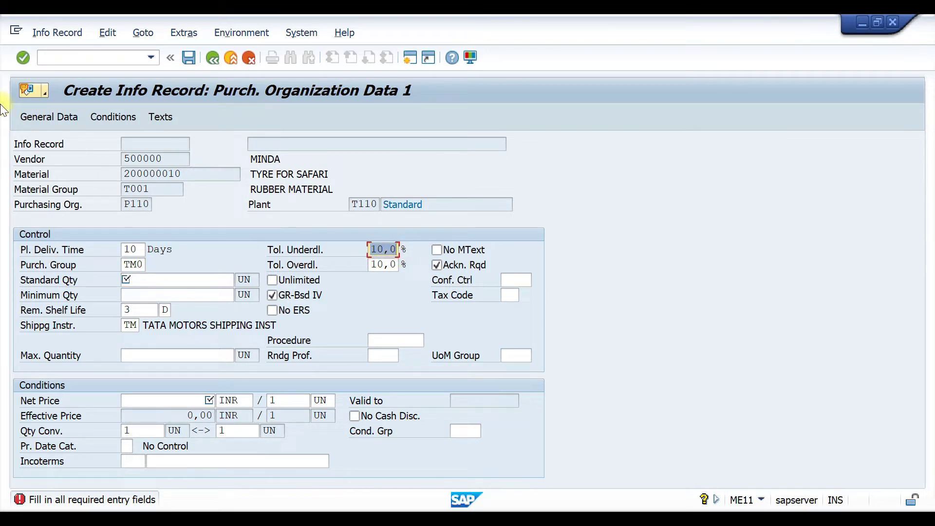
pyautogui.click(145, 279)
pyautogui.write('100')
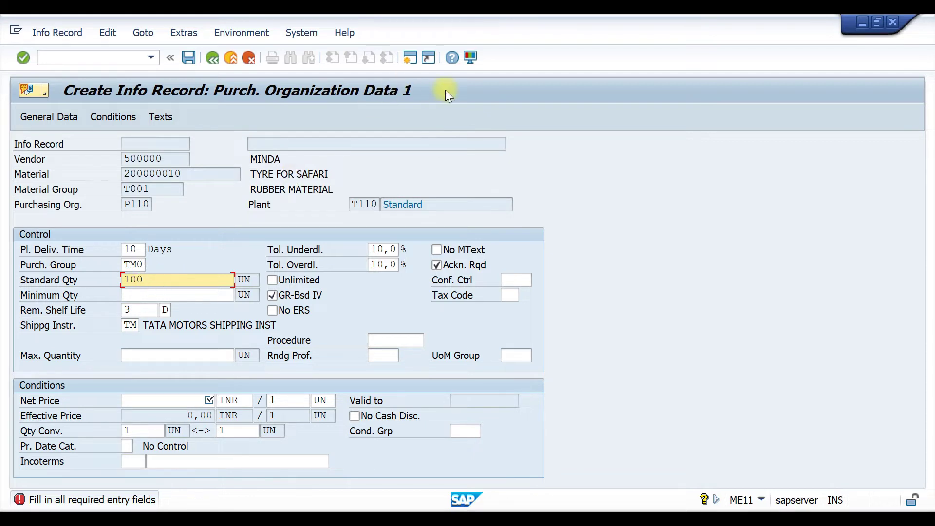
# Read the field help on the standard purchase order quantity, including its use and scale price example, and close it.
pyautogui.click(451, 55)
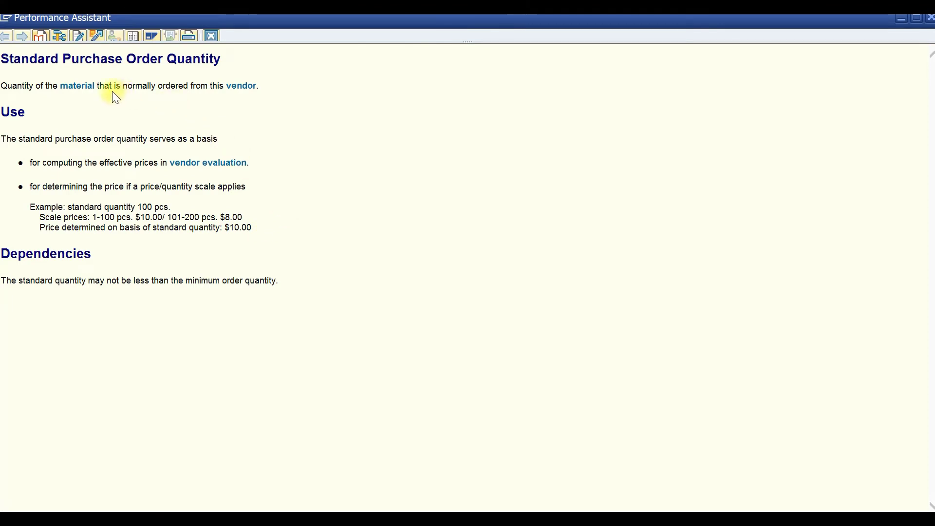
pyautogui.moveTo(220, 58); pyautogui.dragTo(46, 55)
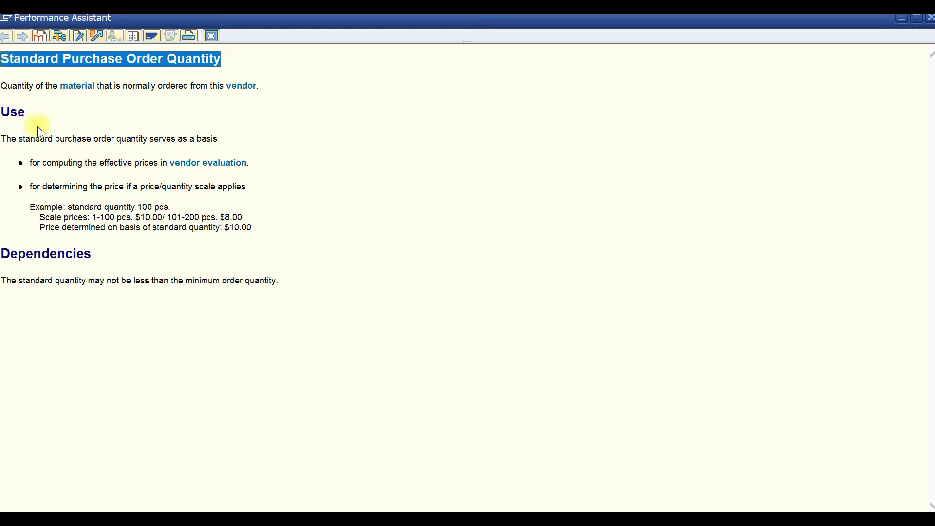
pyautogui.moveTo(32, 165); pyautogui.dragTo(263, 161)
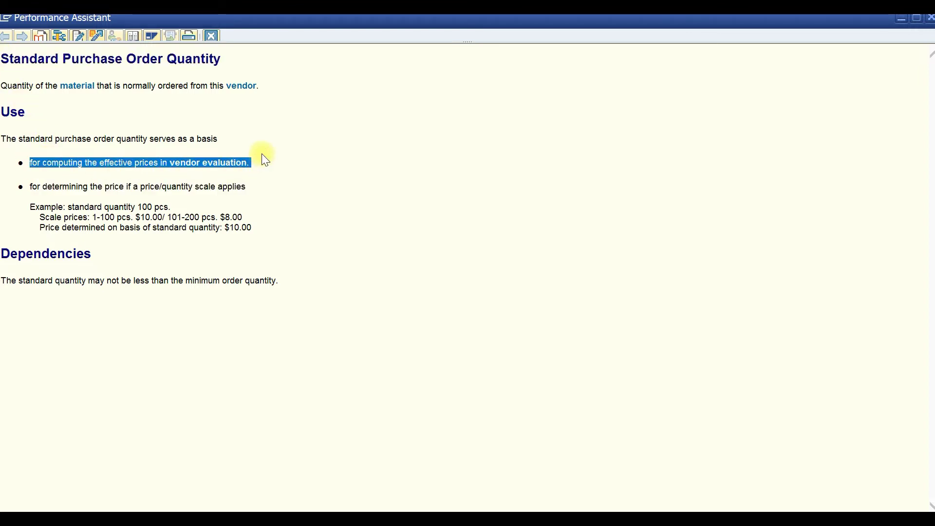
pyautogui.click(261, 154)
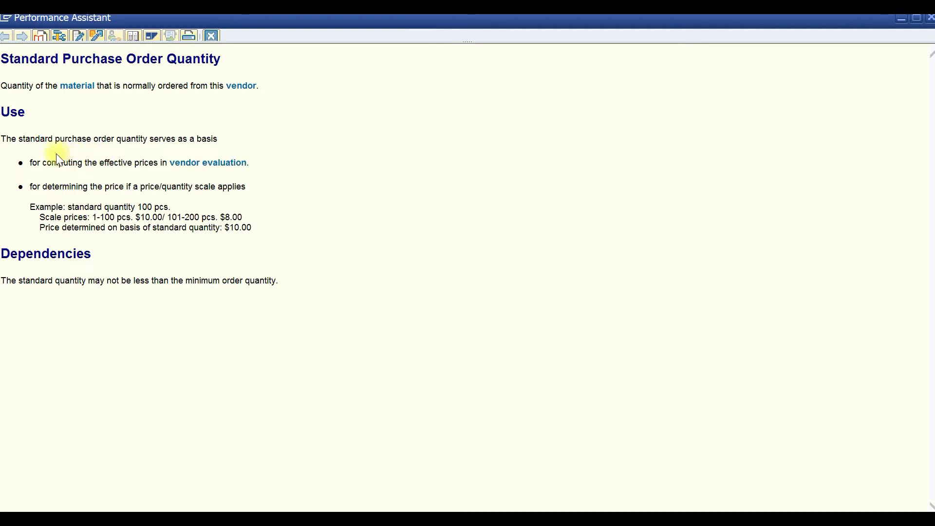
pyautogui.moveTo(32, 168); pyautogui.dragTo(255, 167)
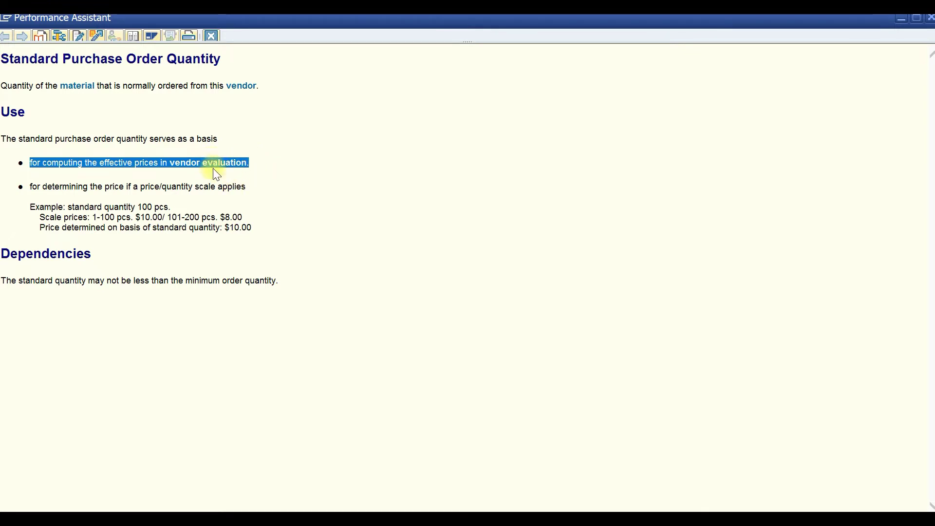
pyautogui.moveTo(196, 187); pyautogui.dragTo(253, 185)
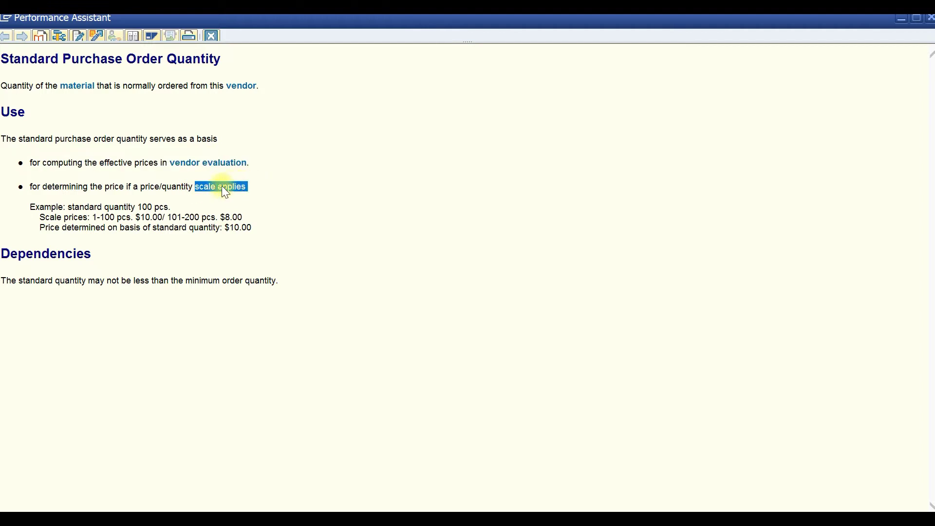
pyautogui.click(41, 215)
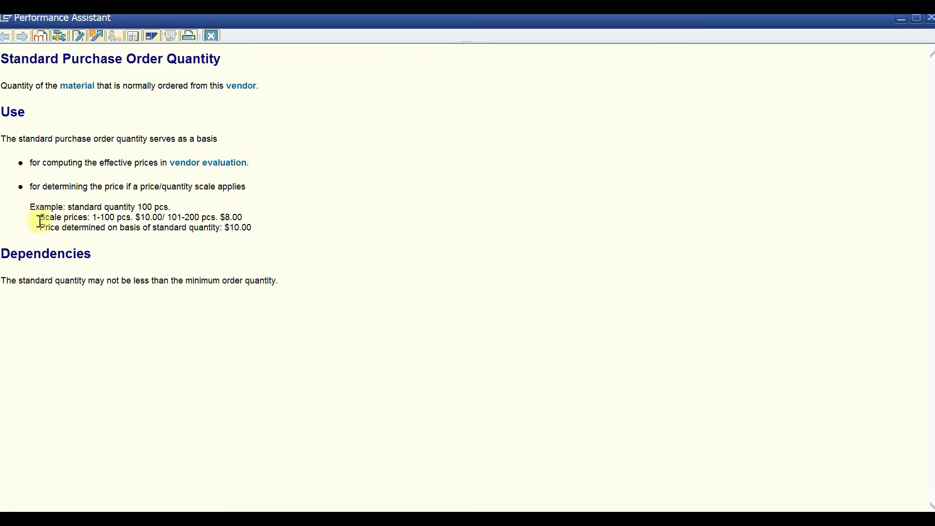
pyautogui.moveTo(41, 215); pyautogui.dragTo(248, 218)
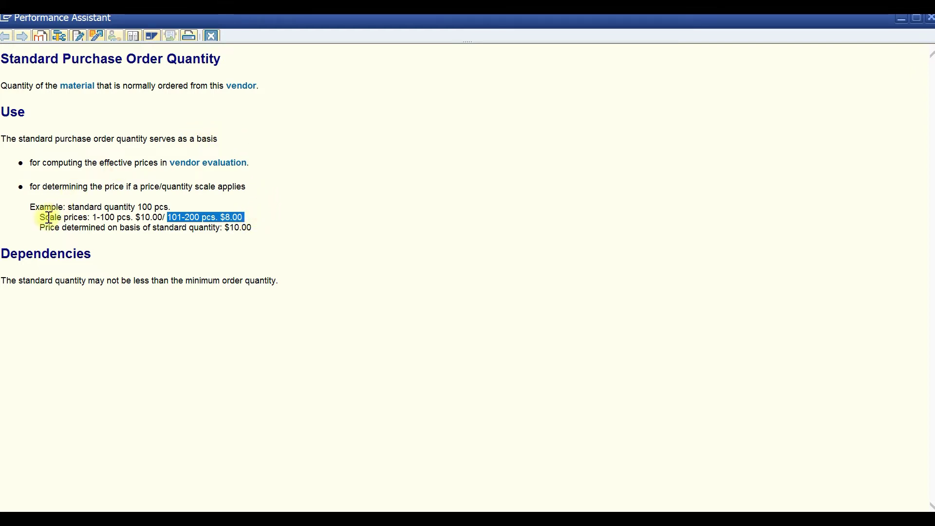
pyautogui.moveTo(173, 206); pyautogui.dragTo(68, 209)
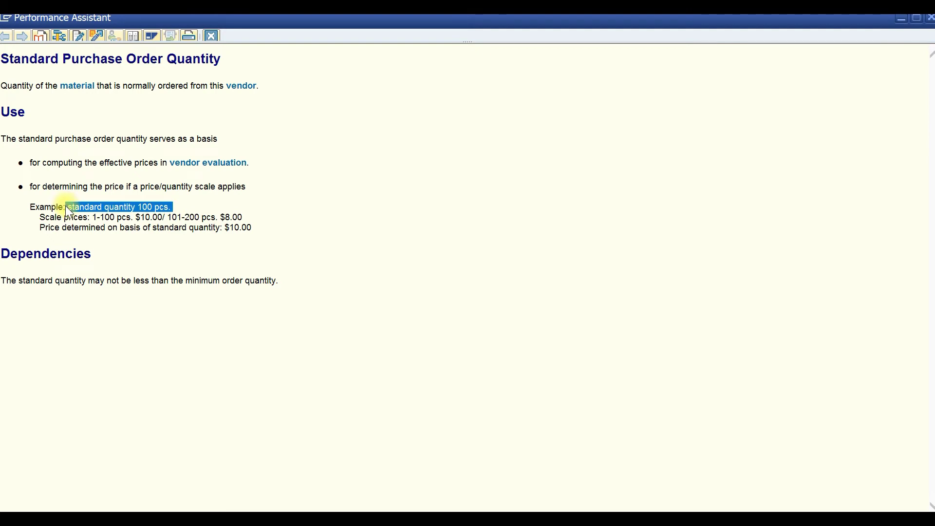
pyautogui.moveTo(90, 218); pyautogui.dragTo(165, 219)
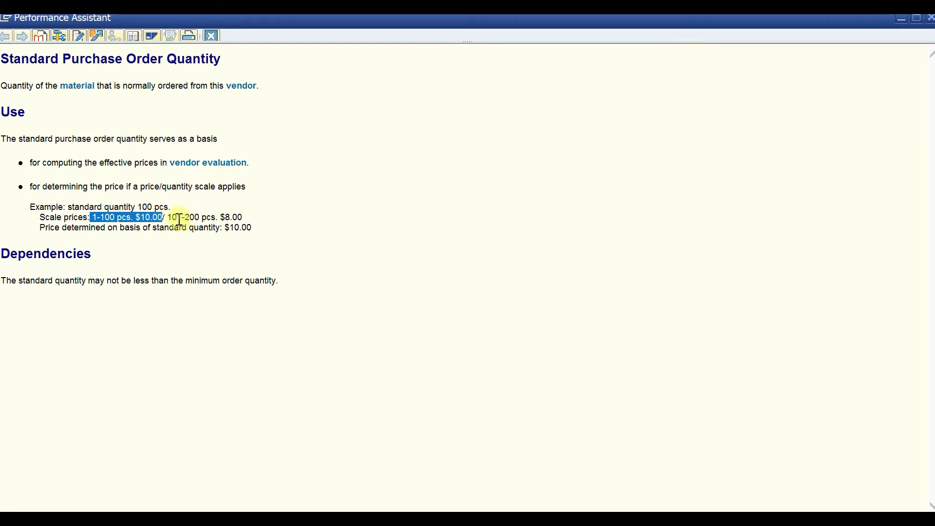
pyautogui.tripleClick(207, 217)
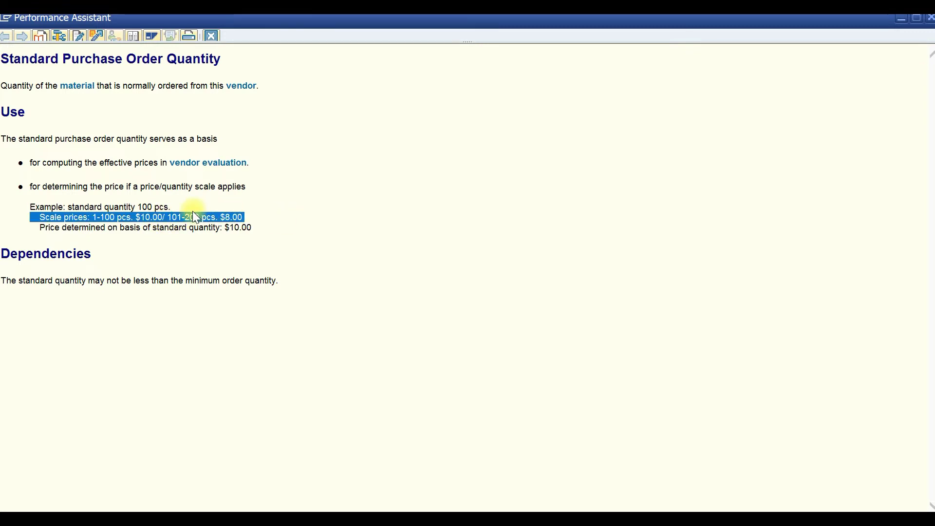
pyautogui.moveTo(167, 217); pyautogui.dragTo(245, 219)
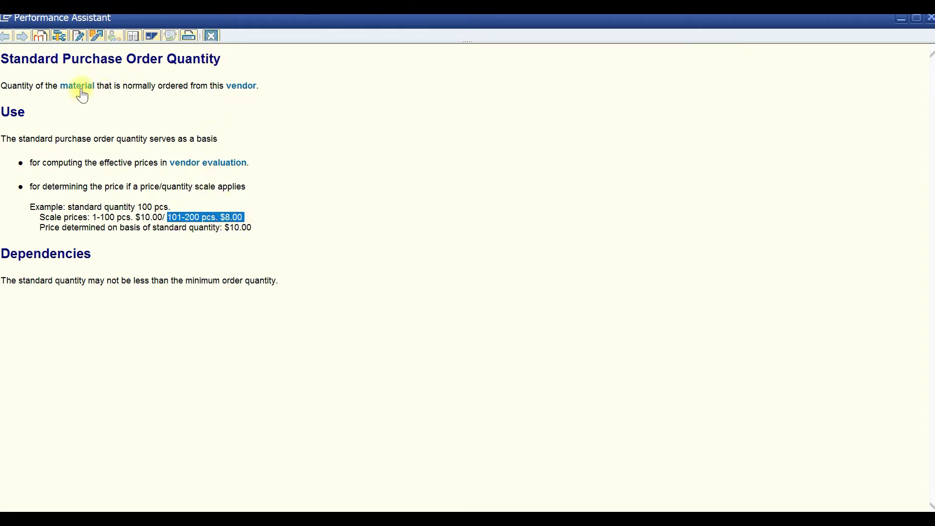
pyautogui.click(211, 36)
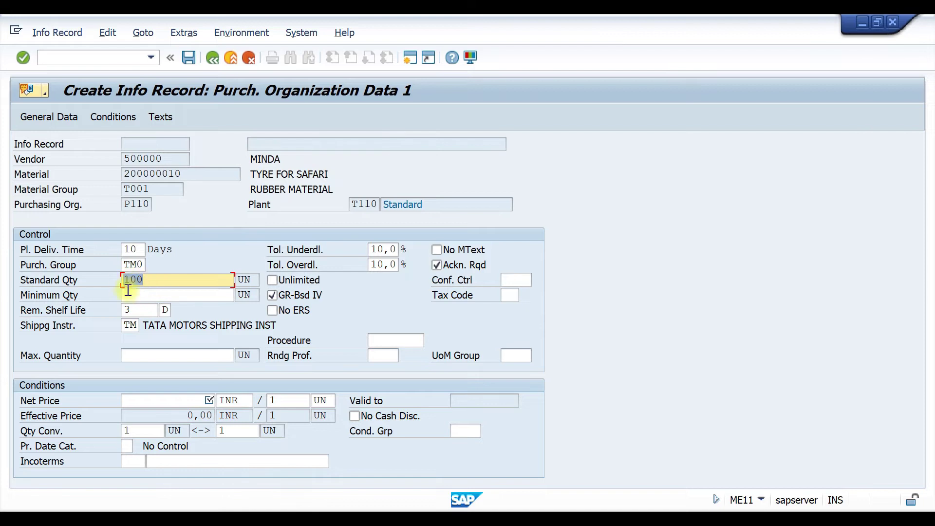
# Deactivate goods-receipt-based invoice verification (GR-Bsd IV) in the control data, leaving the minimum and maximum quantities and tax code blank.
pyautogui.click(145, 295)
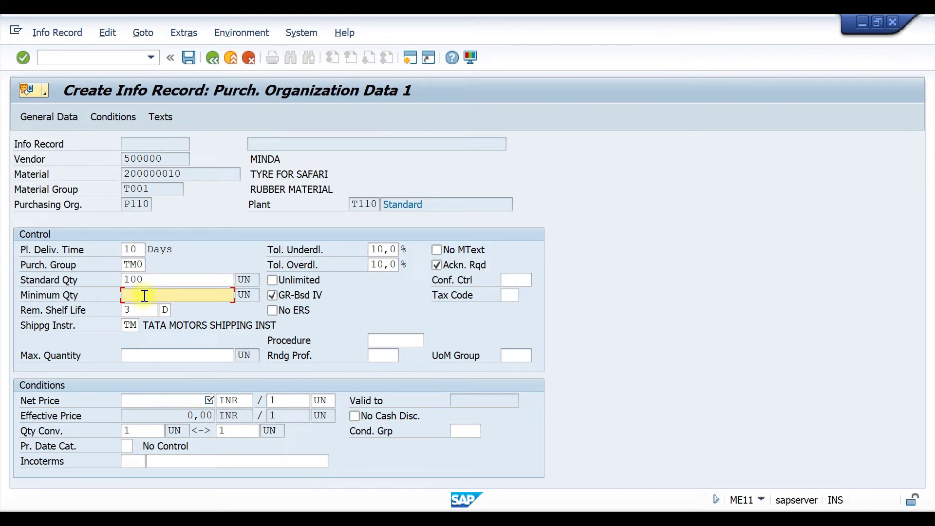
pyautogui.click(167, 355)
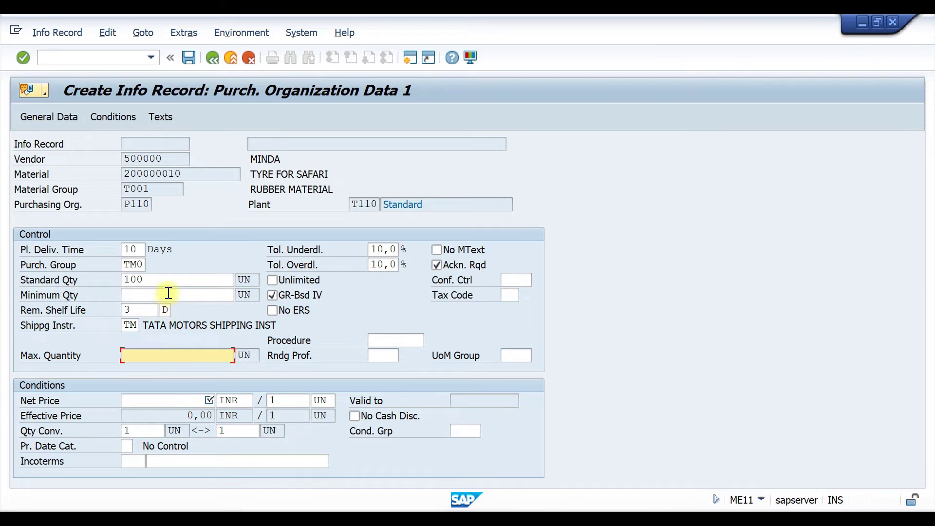
pyautogui.click(168, 296)
pyautogui.click(168, 352)
pyautogui.click(172, 297)
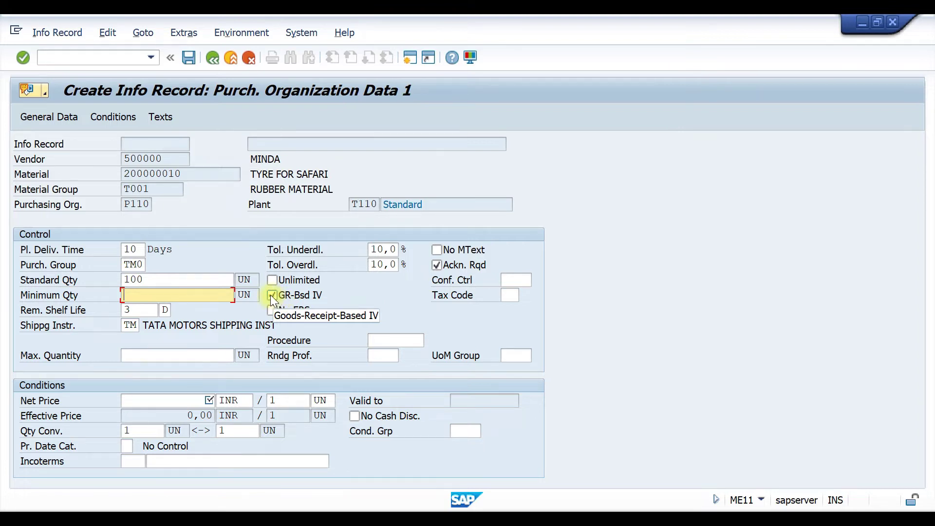
pyautogui.click(356, 292)
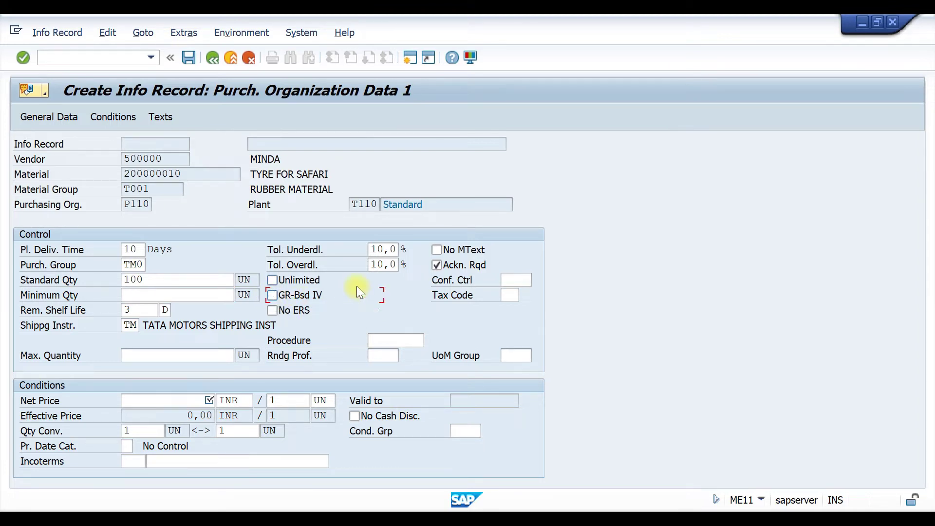
pyautogui.click(507, 295)
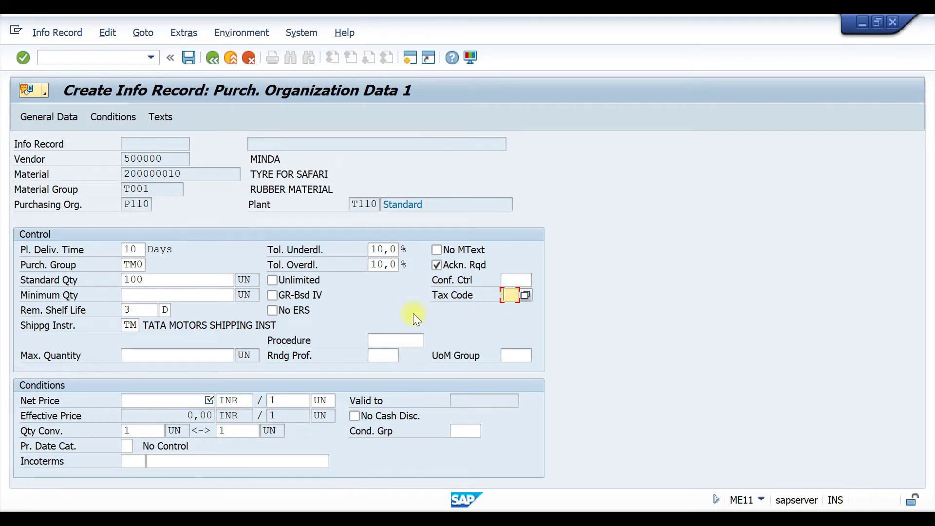
# Set the net price of material TYRE FOR SAFARI to 100 INR per 1 UN.
pyautogui.moveTo(190, 173); pyautogui.dragTo(110, 163)
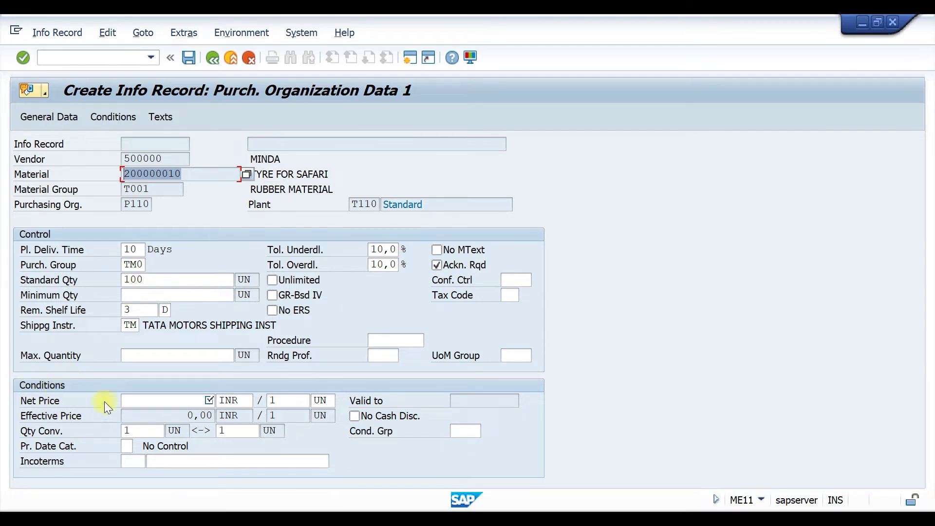
pyautogui.click(168, 400)
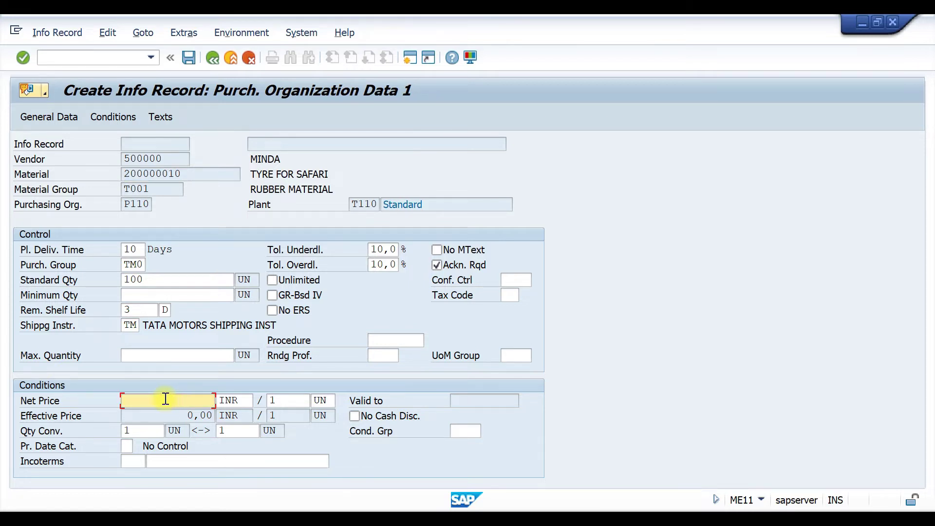
pyautogui.write('100')
pyautogui.doubleClick(221, 400)
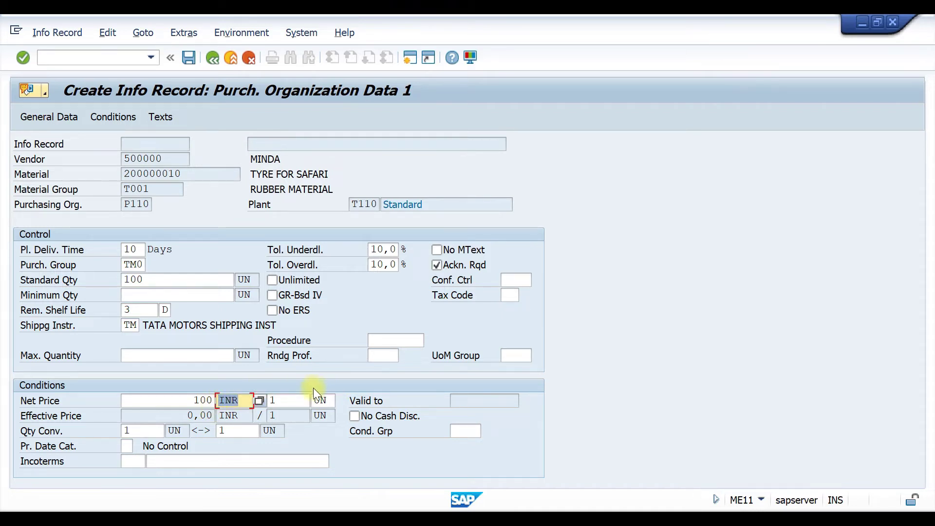
pyautogui.click(199, 400)
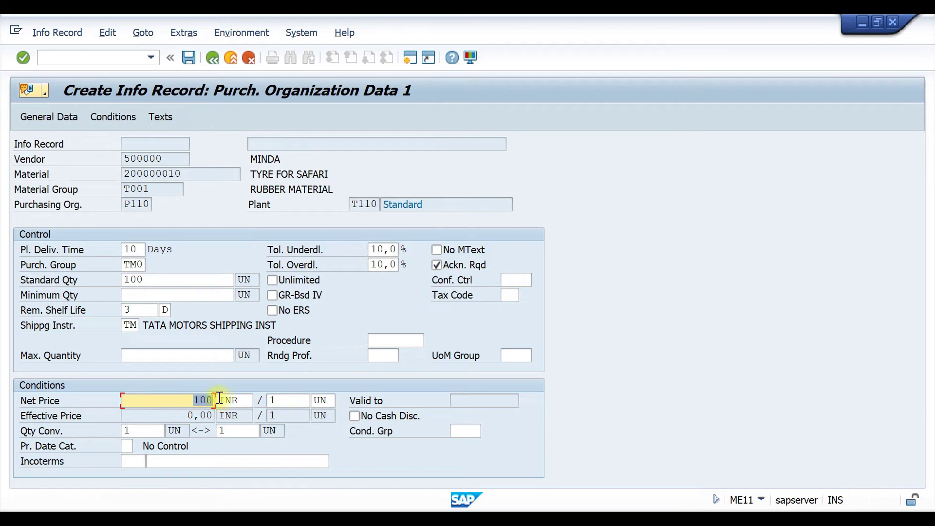
pyautogui.doubleClick(198, 400)
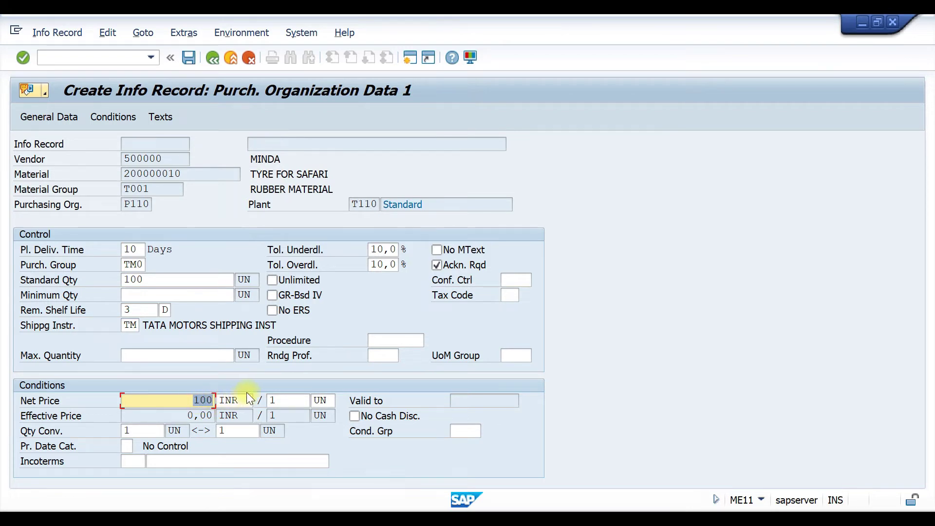
pyautogui.click(173, 416)
pyautogui.moveTo(174, 416); pyautogui.dragTo(215, 416)
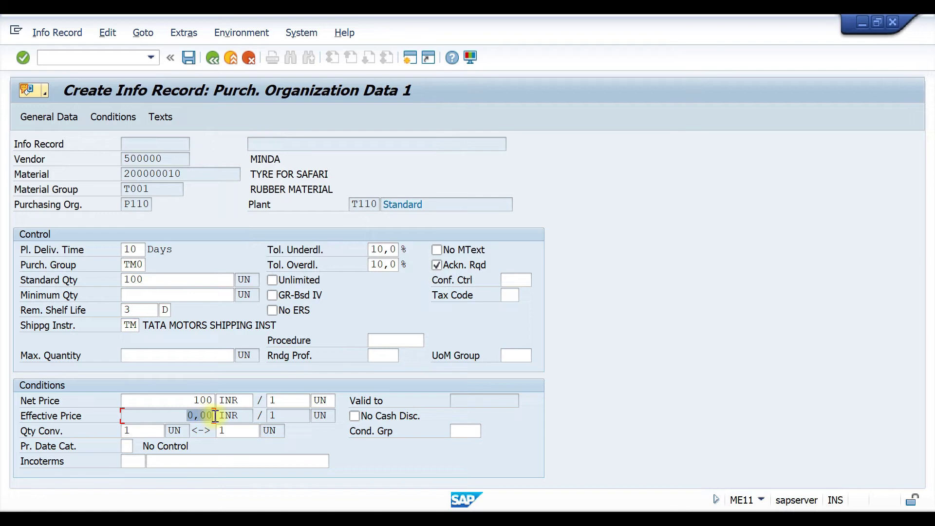
pyautogui.click(189, 400)
pyautogui.moveTo(189, 400); pyautogui.dragTo(219, 400)
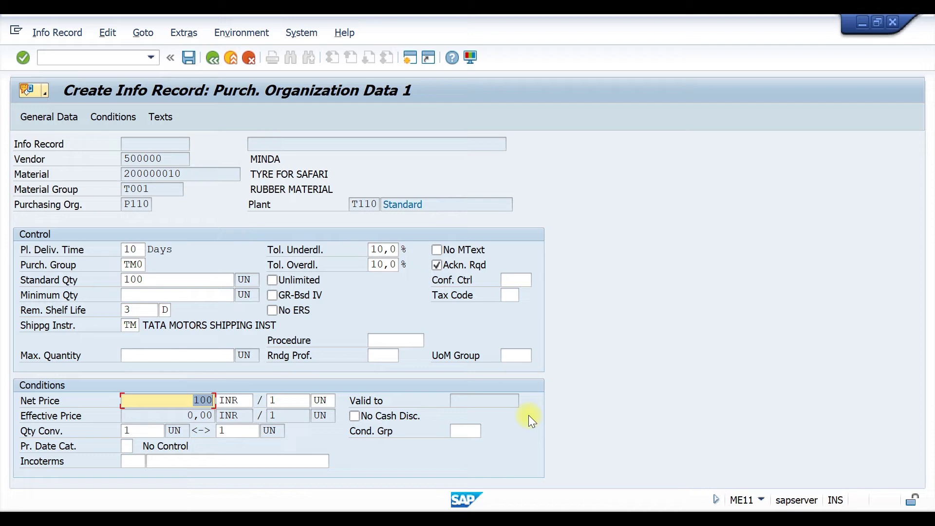
# Set the Incoterms to cfr with the description "cost and freight".
pyautogui.click(129, 461)
pyautogui.write('cfr')
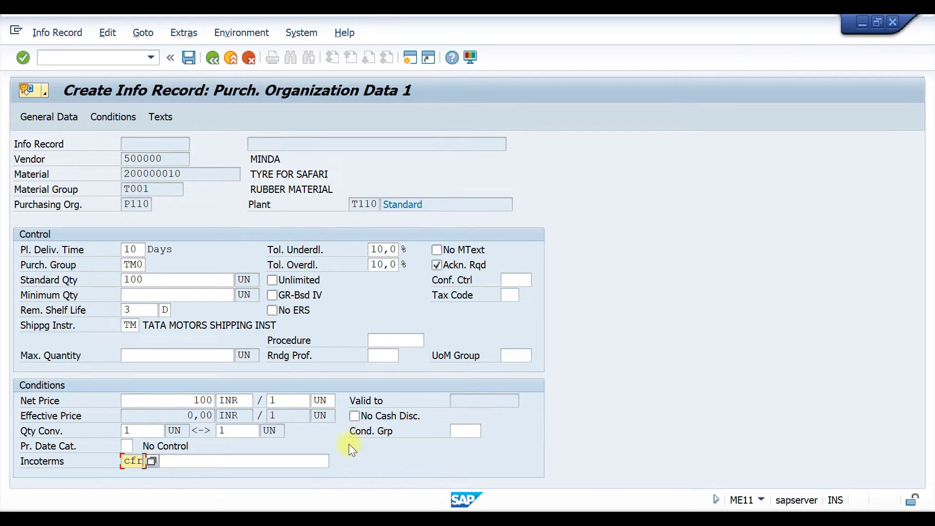
pyautogui.click(320, 463)
pyautogui.write('cost and freight')
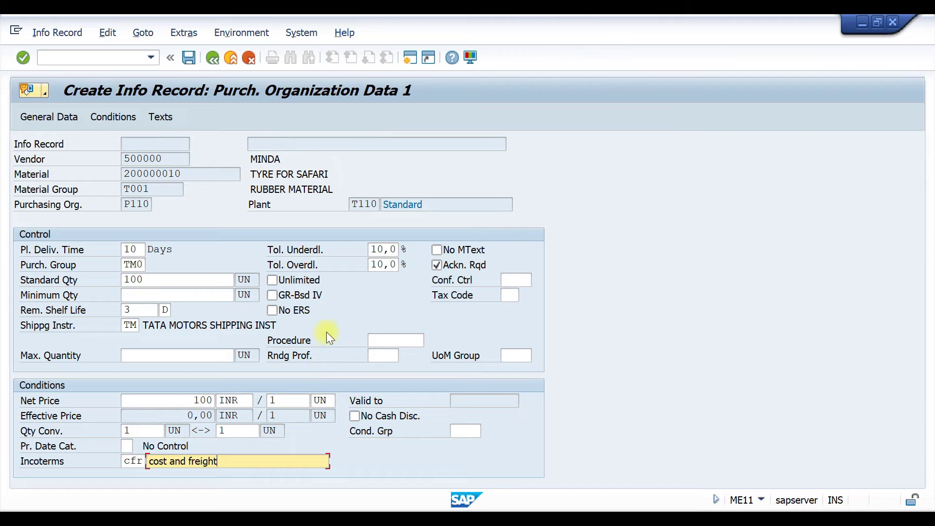
# Open the info record's price conditions and select the amount of the Gross Price (PB00) condition.
pyautogui.click(122, 119)
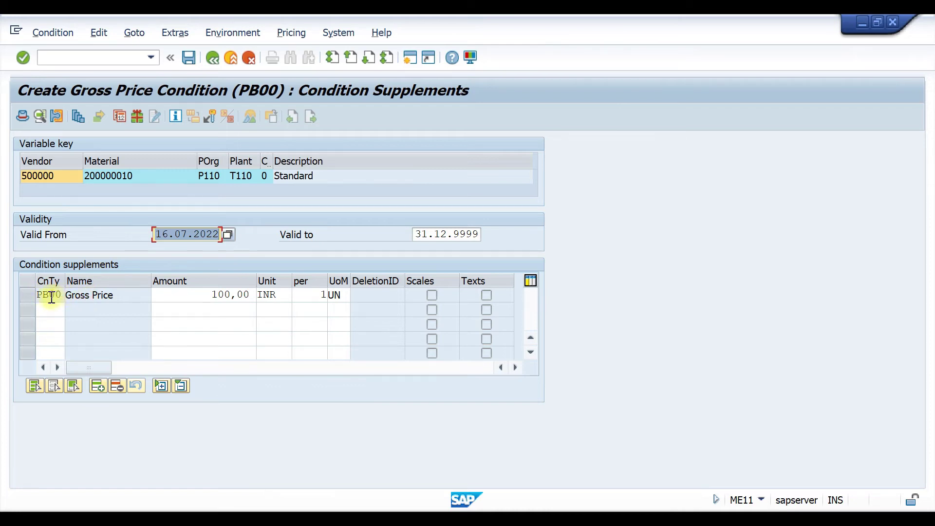
pyautogui.click(218, 295)
pyautogui.moveTo(220, 295); pyautogui.dragTo(266, 295)
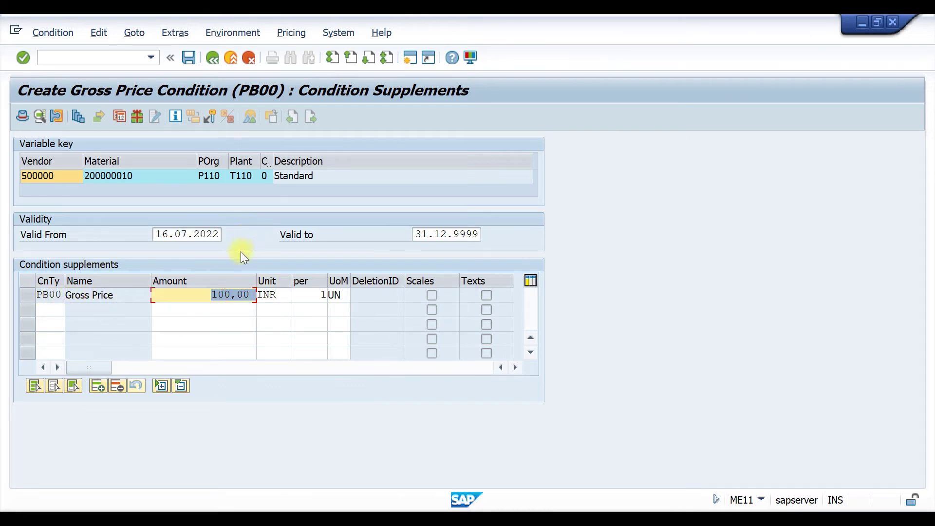
# Add the condition ZA01 (Surcharge % on Gross) beneath the Gross Price with an amount of 50 %.
pyautogui.click(49, 305)
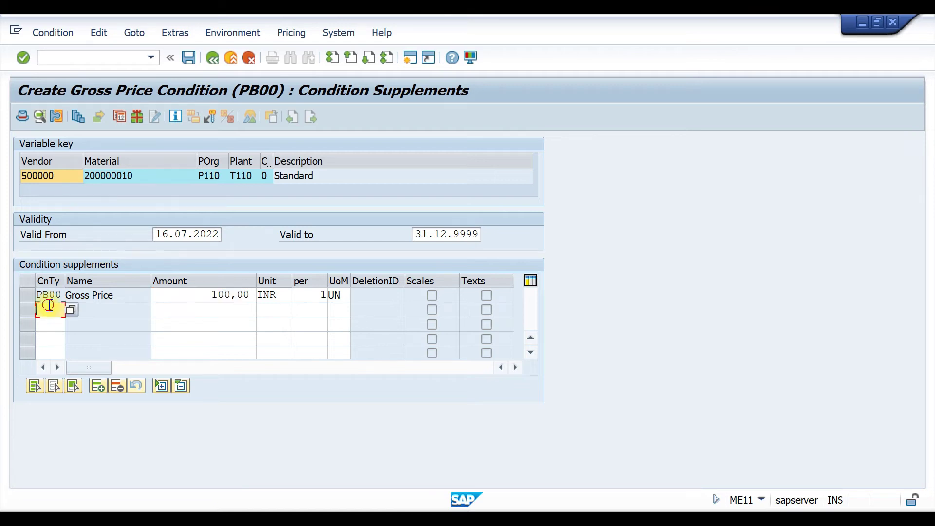
pyautogui.click(71, 310)
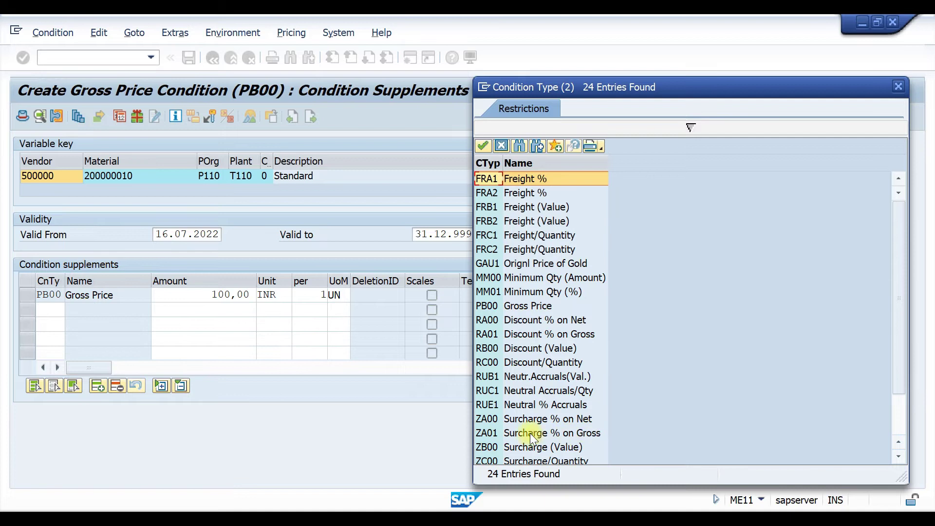
pyautogui.doubleClick(483, 432)
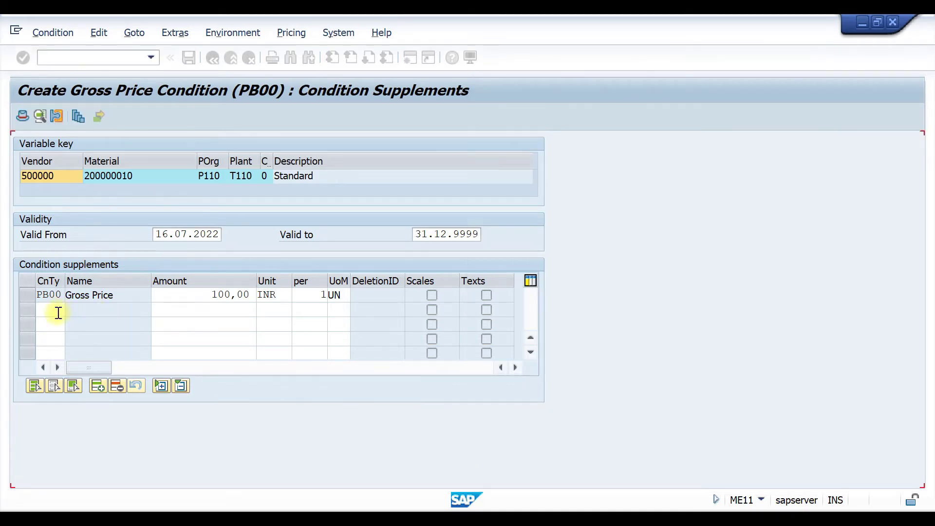
pyautogui.click(211, 311)
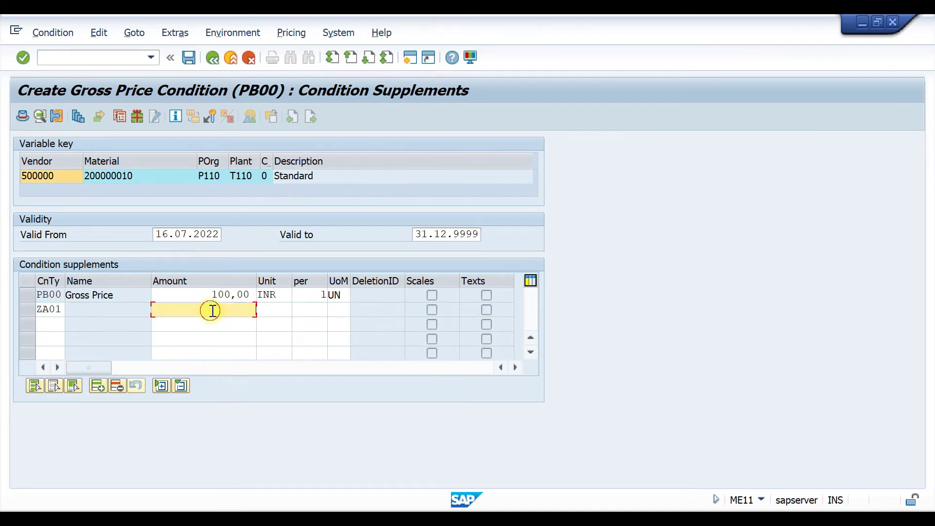
pyautogui.write('50')
pyautogui.click(279, 310)
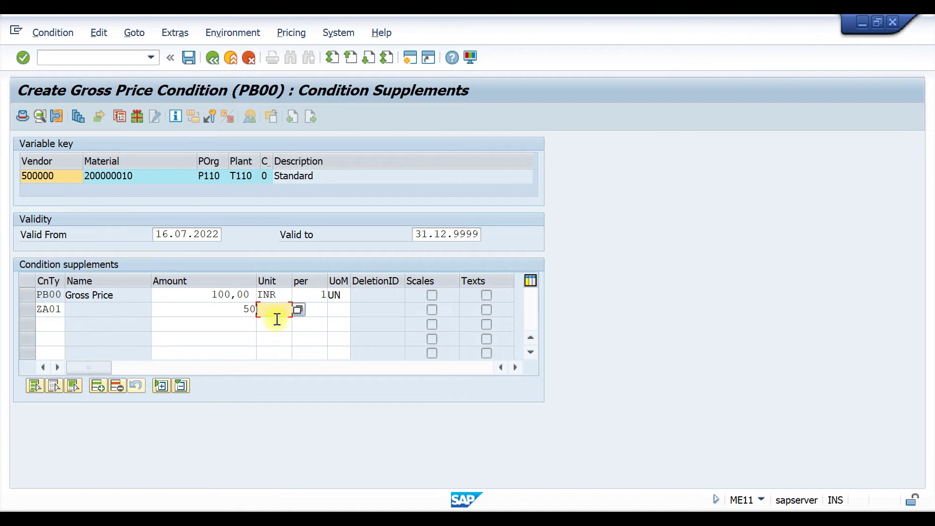
pyautogui.write('%')
pyautogui.click(320, 309)
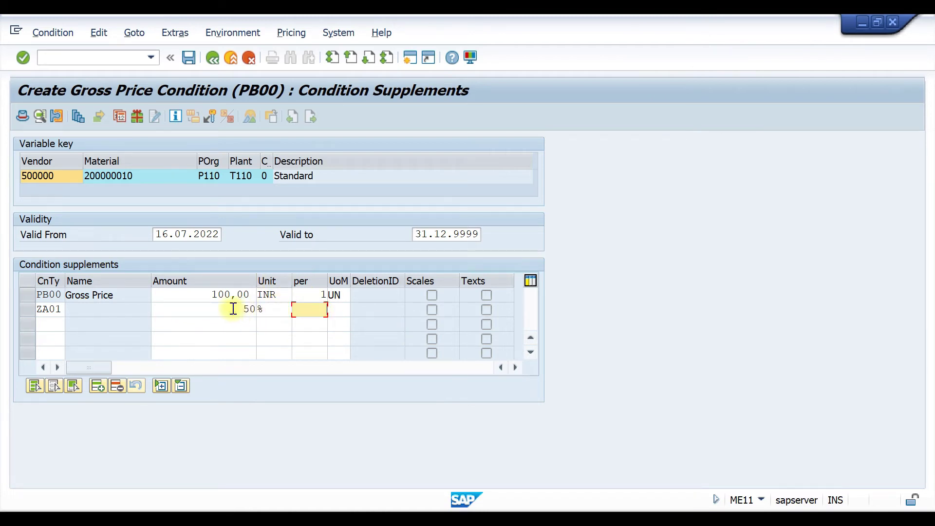
# Add the condition RA01 (Discount % on Gross) as the next supplement with an amount of 2 %.
pyautogui.click(45, 322)
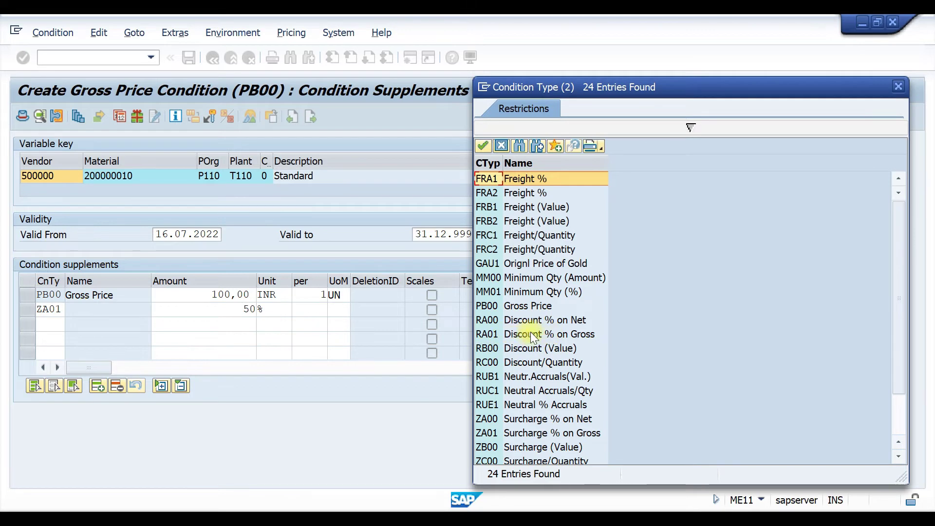
pyautogui.doubleClick(559, 332)
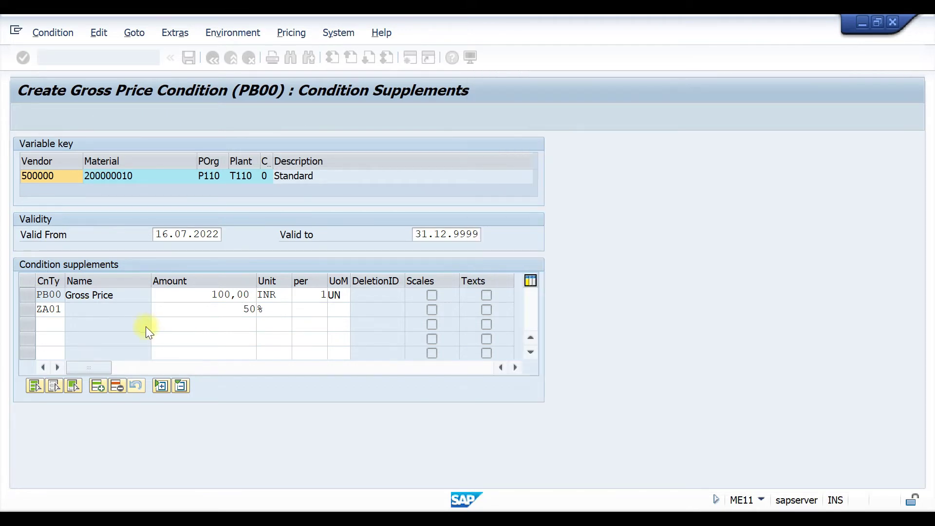
pyautogui.click(209, 320)
pyautogui.write('2')
pyautogui.click(275, 328)
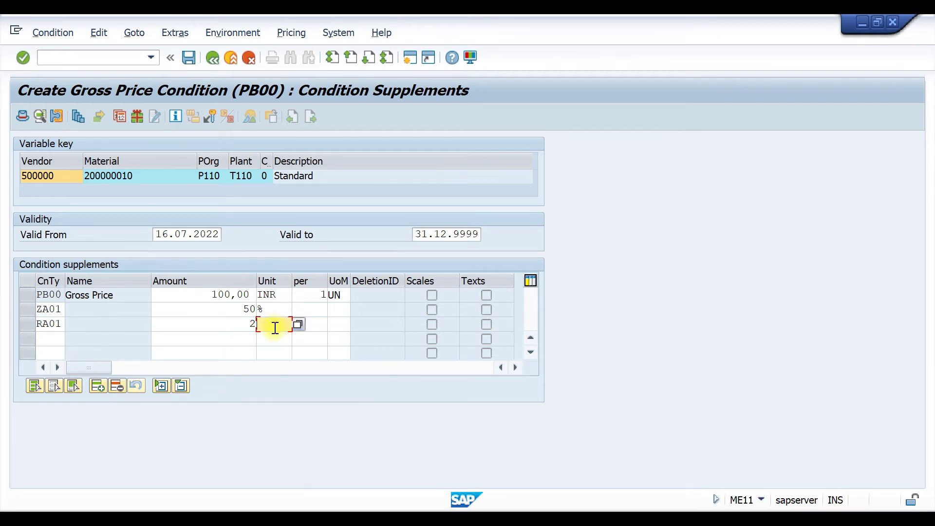
pyautogui.write('%')
# Add the condition FRA1 (Freight %) with an amount of 1 and confirm the condition supplements.
pyautogui.click(56, 337)
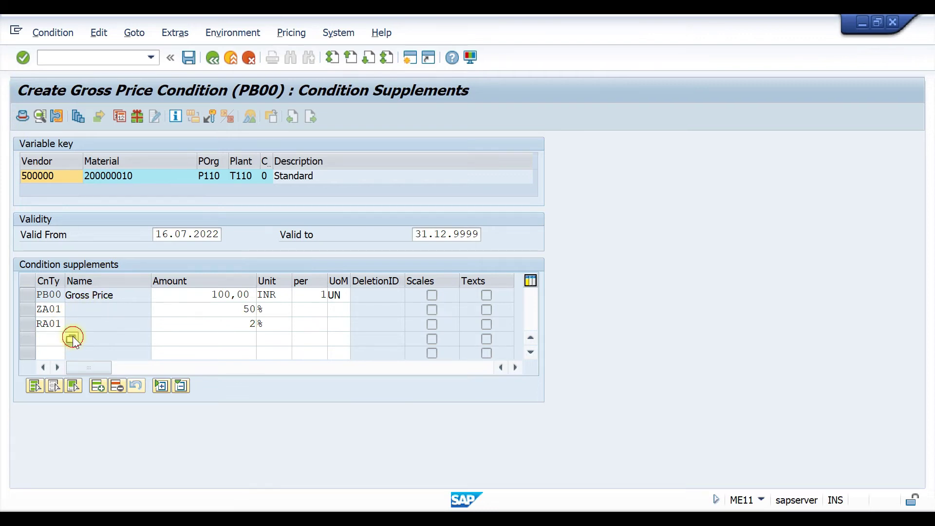
pyautogui.press('F4')
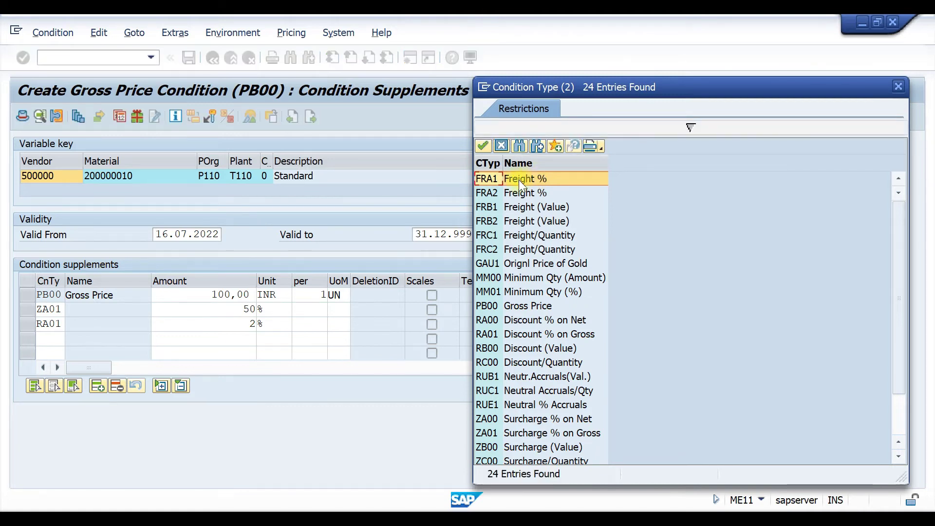
pyautogui.doubleClick(492, 178)
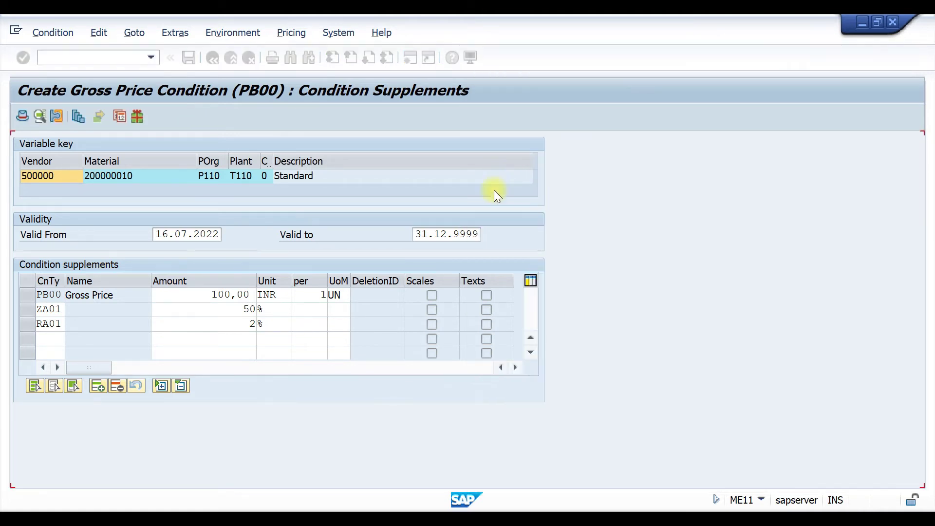
pyautogui.click(224, 338)
pyautogui.write('1')
pyautogui.click(261, 338)
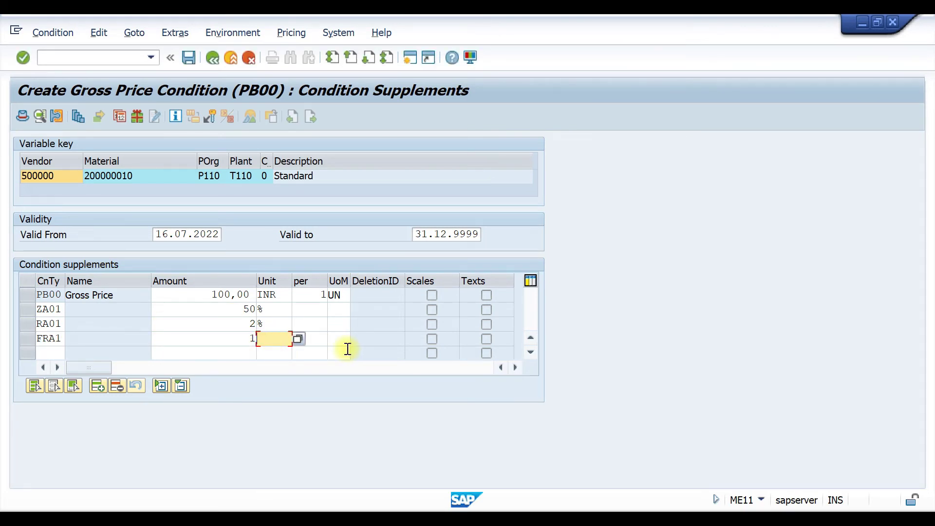
pyautogui.press('Return')
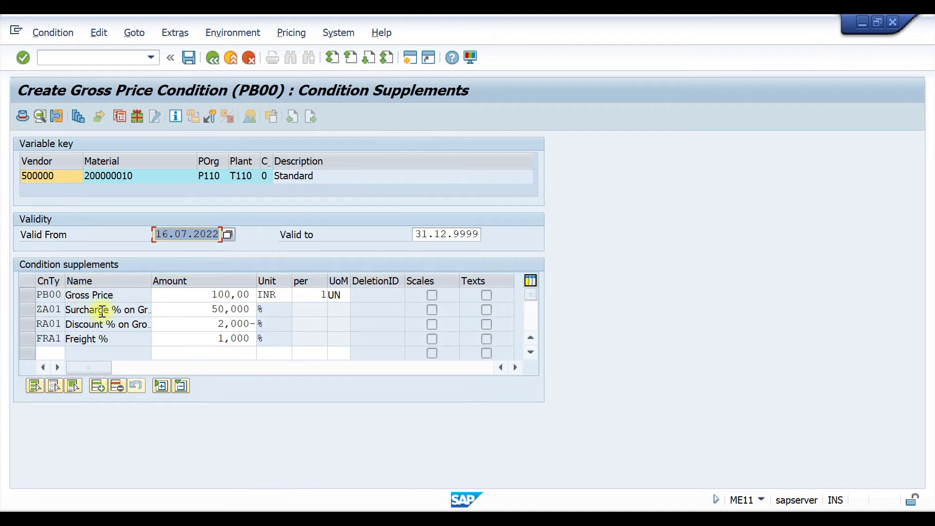
# Set the amount of the ZA01 surcharge on gross to 20 %.
pyautogui.moveTo(212, 297); pyautogui.dragTo(265, 294)
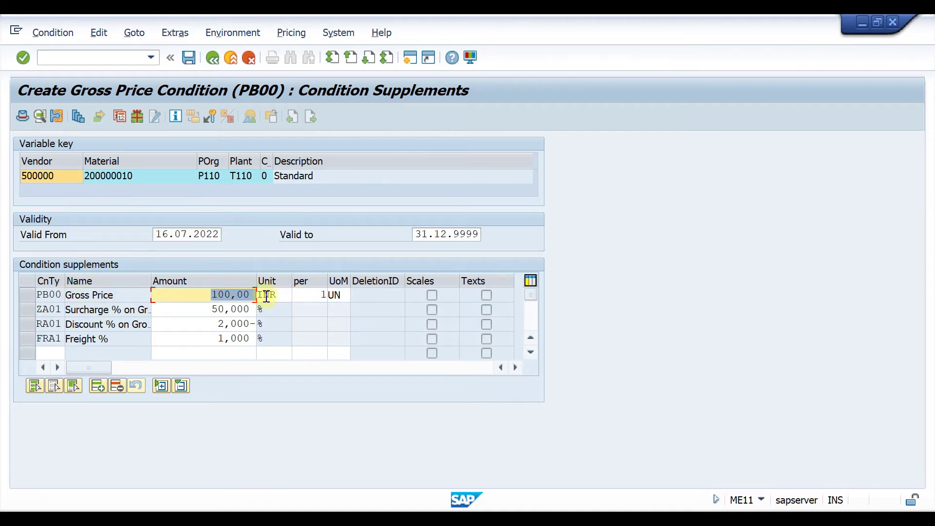
pyautogui.click(216, 310)
pyautogui.press('Delete')
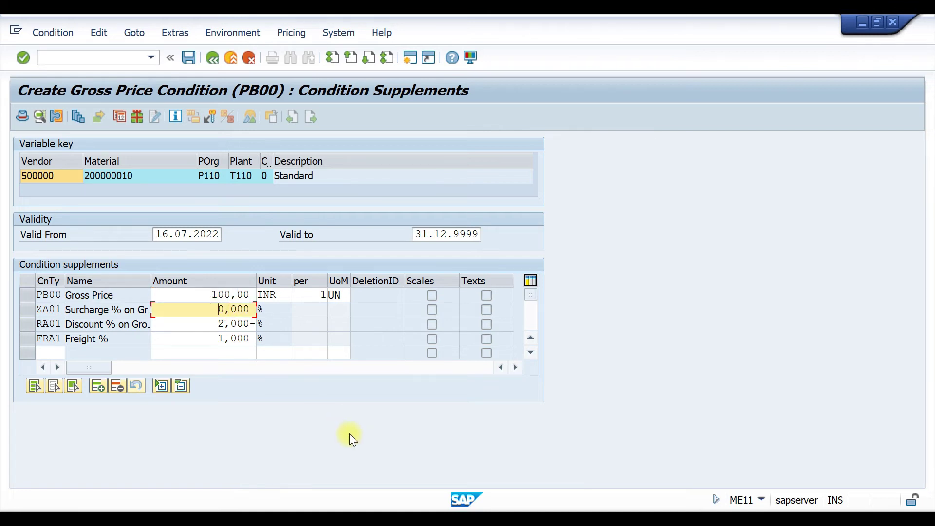
pyautogui.write('2')
# In the details of the PB00 Gross Price condition, set the lower limit to 90 and the upper limit to 110, and return to the supplements.
pyautogui.click(30, 293)
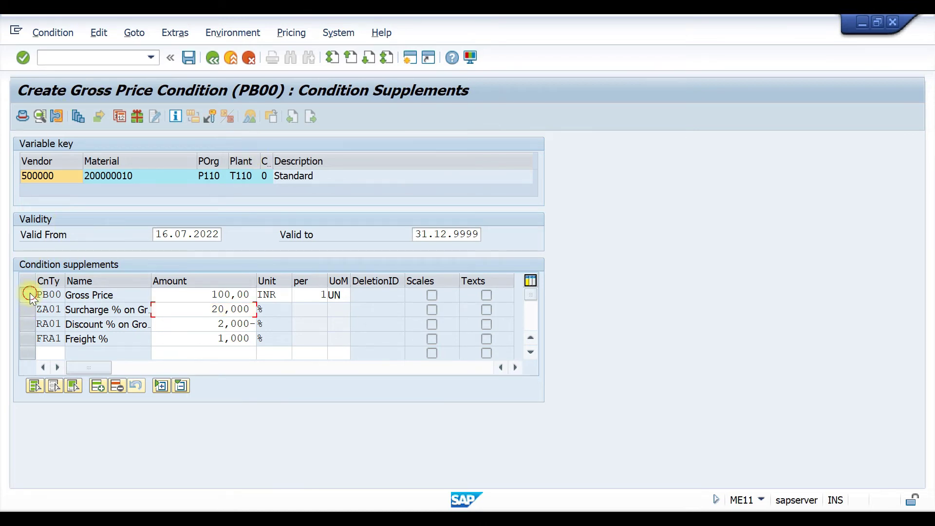
pyautogui.click(40, 116)
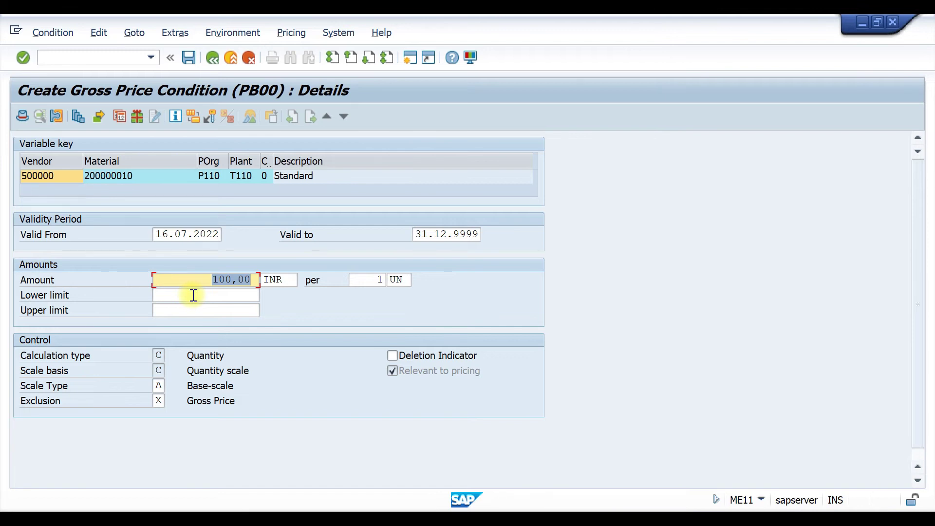
pyautogui.click(193, 296)
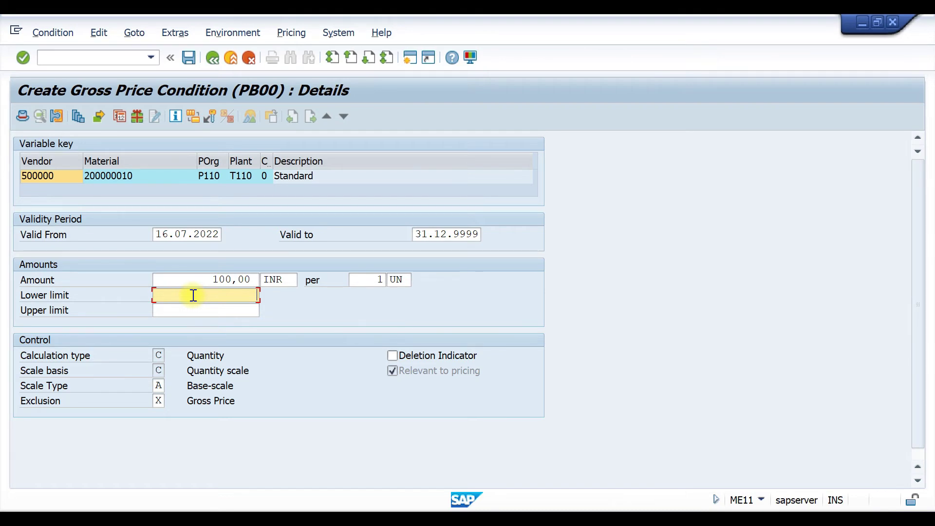
pyautogui.write('90')
pyautogui.click(207, 305)
pyautogui.write('110')
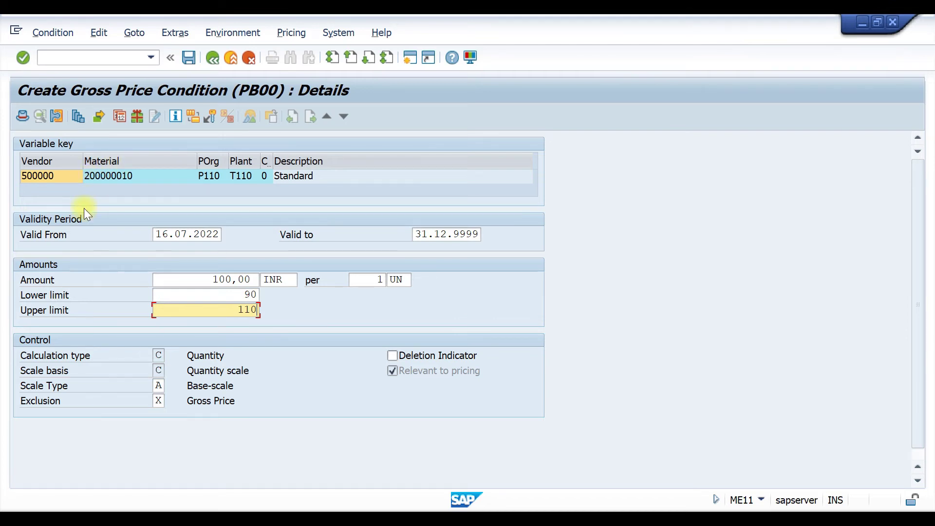
pyautogui.click(214, 59)
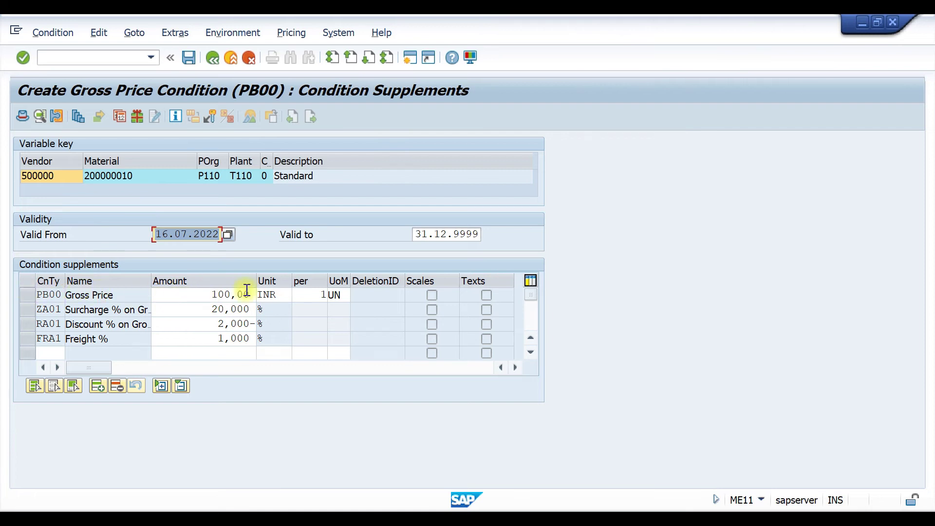
# Open the scales of the PB00 Gross Price, start the scale from quantity 1 and add a level of 100 at amount 95.
pyautogui.click(27, 299)
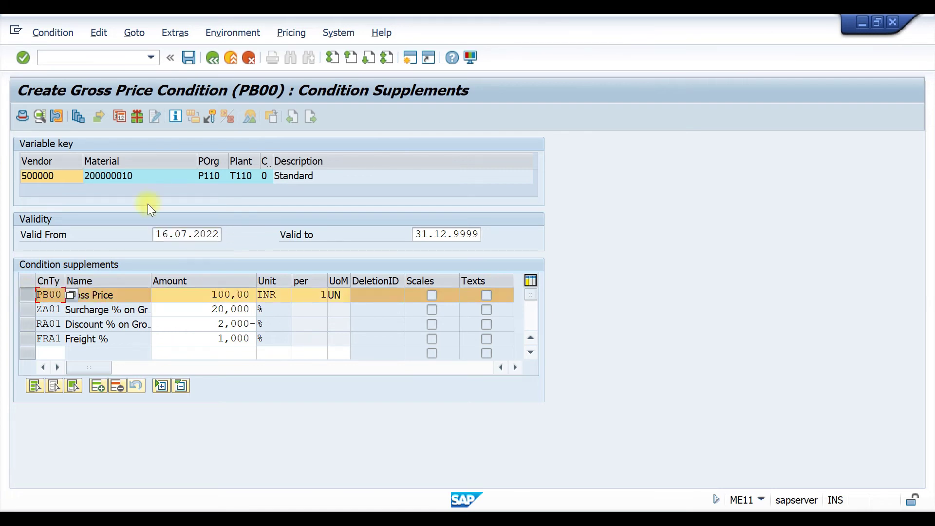
pyautogui.click(78, 117)
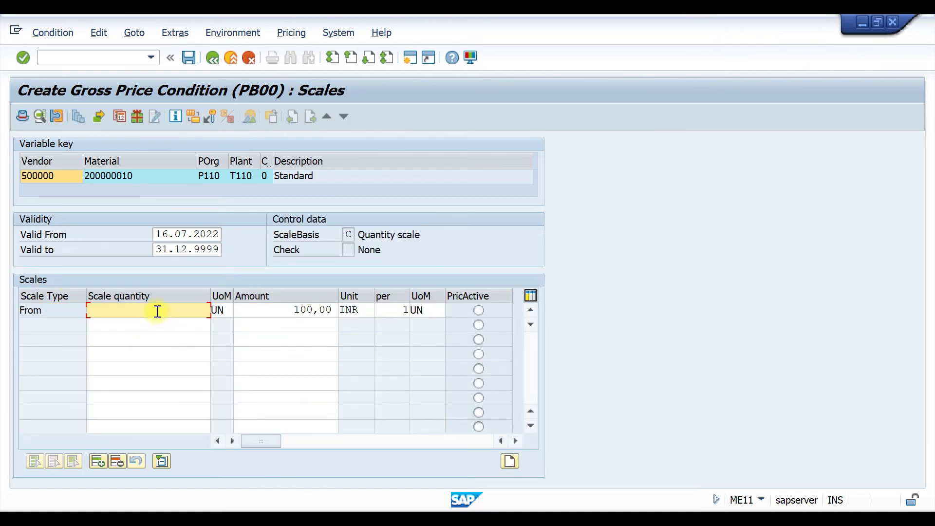
pyautogui.write('1')
pyautogui.click(163, 325)
pyautogui.write('100')
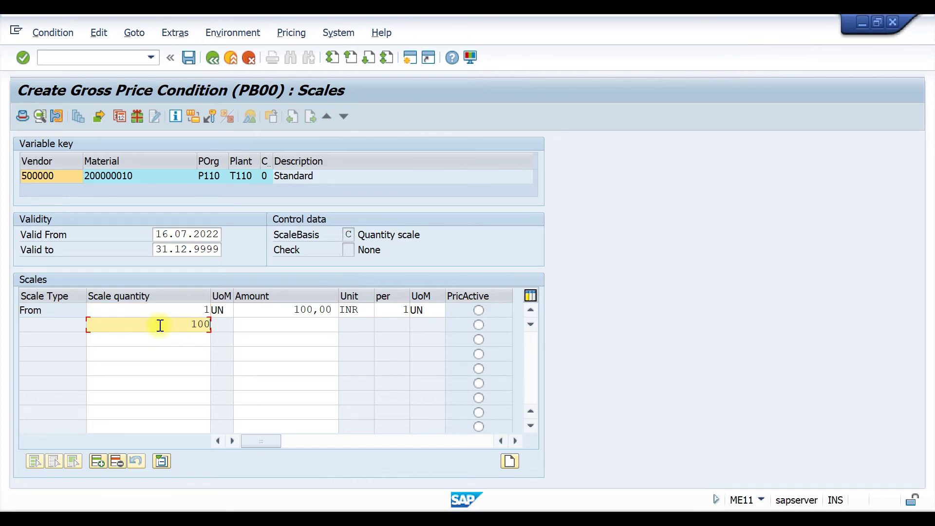
pyautogui.click(307, 322)
pyautogui.write('90')
pyautogui.press('BackSpace')
pyautogui.write('5')
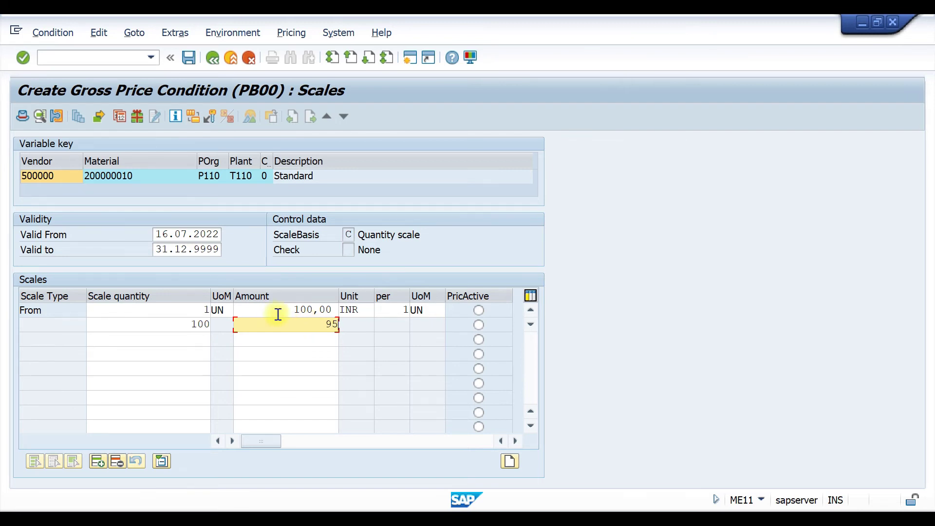
# Add scale levels of quantity 200 at amount 92 and quantity 300 at amount 90, and return to the condition supplements.
pyautogui.click(190, 338)
pyautogui.write('200')
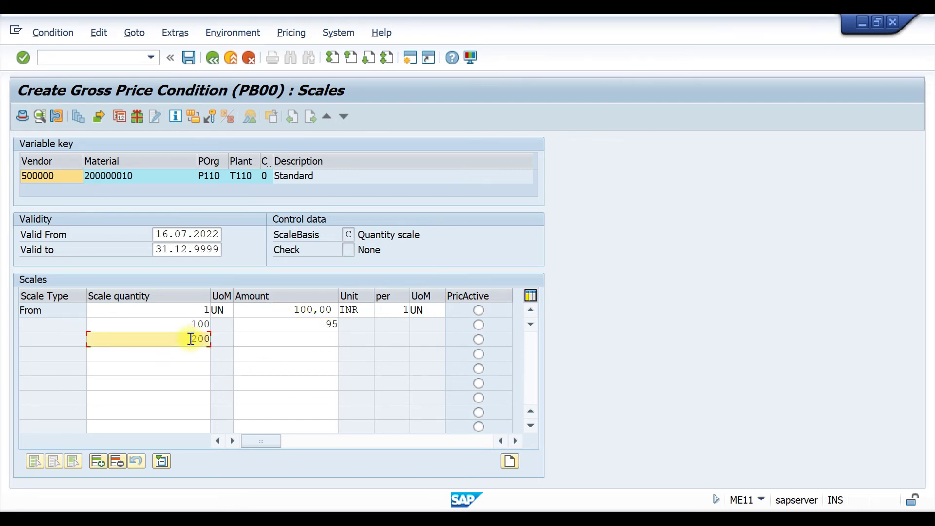
pyautogui.click(276, 341)
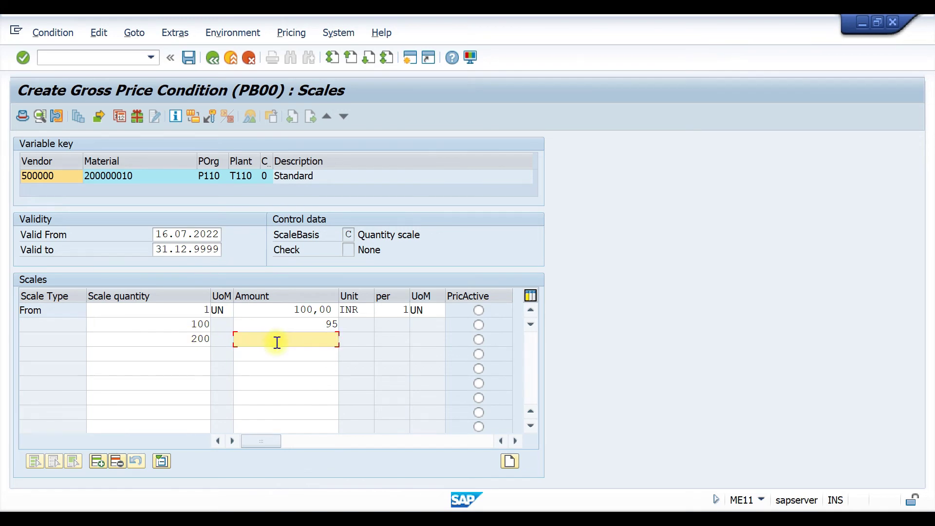
pyautogui.write('92')
pyautogui.click(200, 353)
pyautogui.write('300')
pyautogui.click(305, 352)
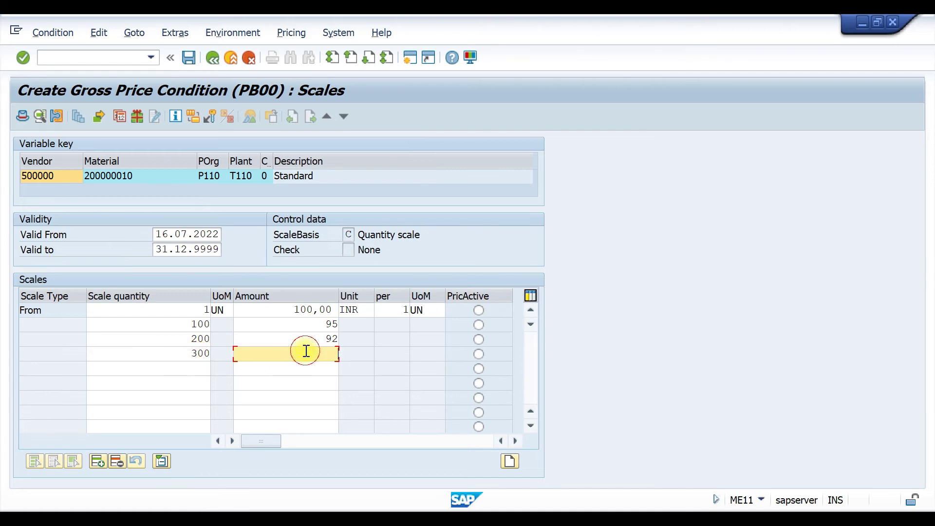
pyautogui.write('90')
pyautogui.click(213, 58)
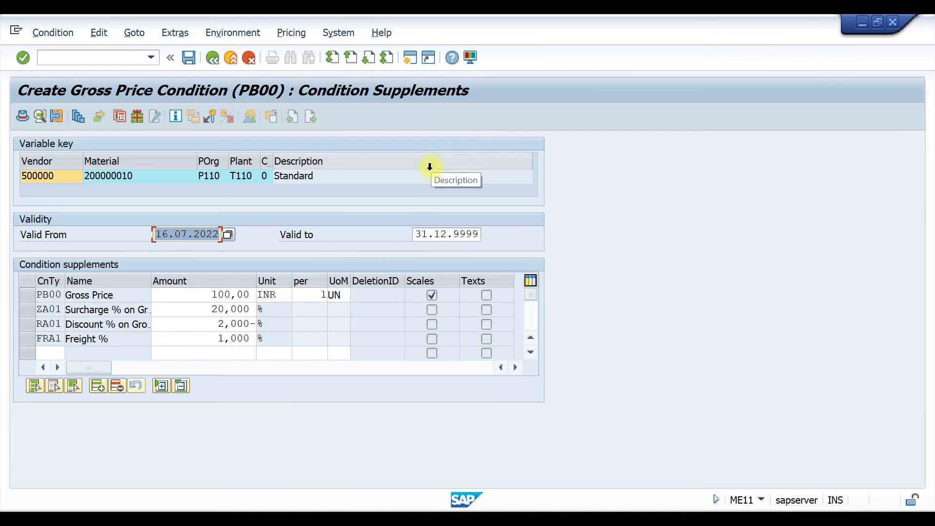
# Open free goods for the info record and start the first entry with category 0 and order unit UN.
pyautogui.click(137, 117)
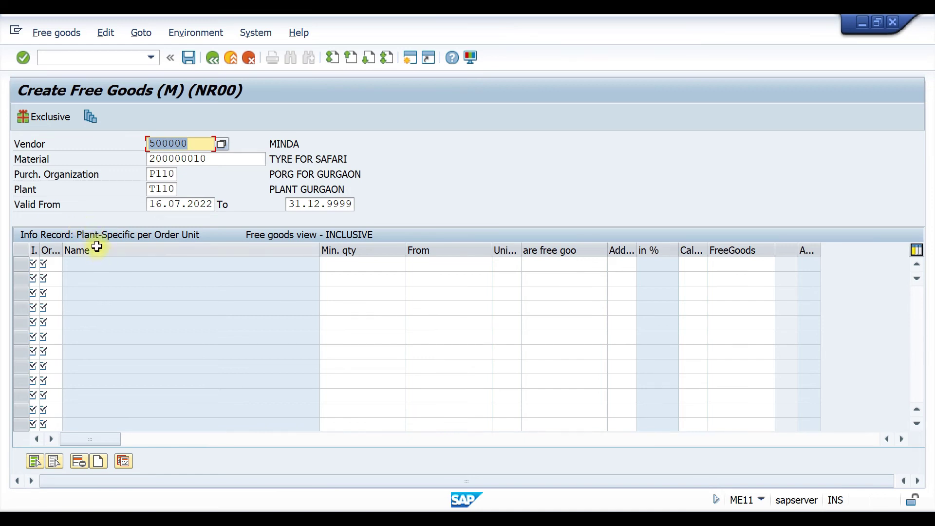
pyautogui.click(36, 264)
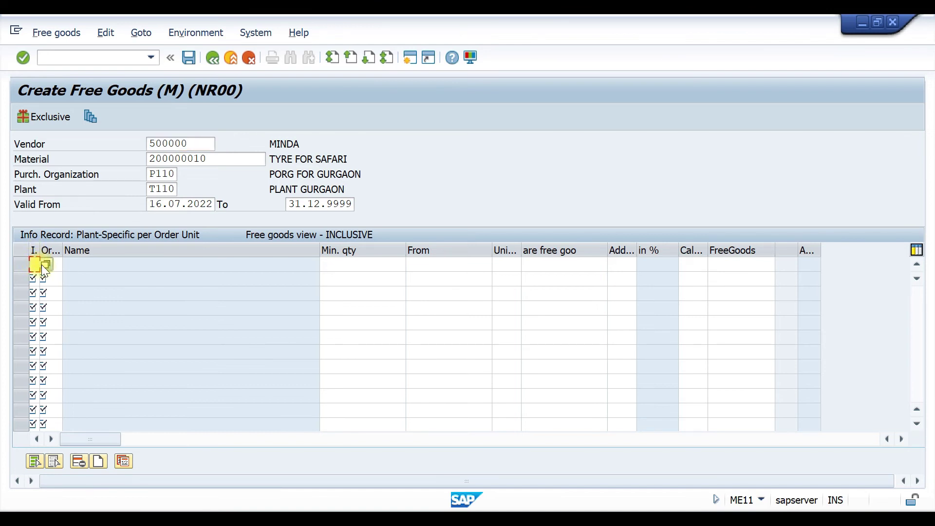
pyautogui.click(44, 264)
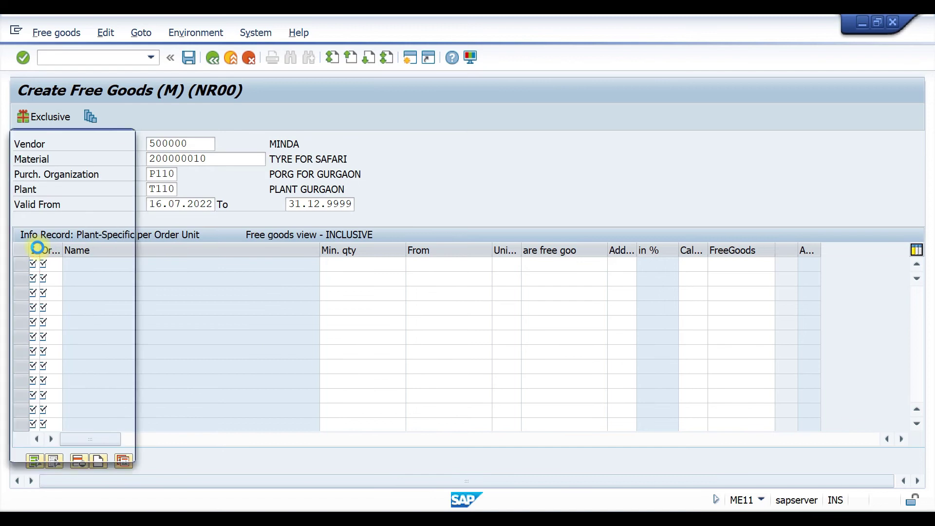
pyautogui.doubleClick(127, 160)
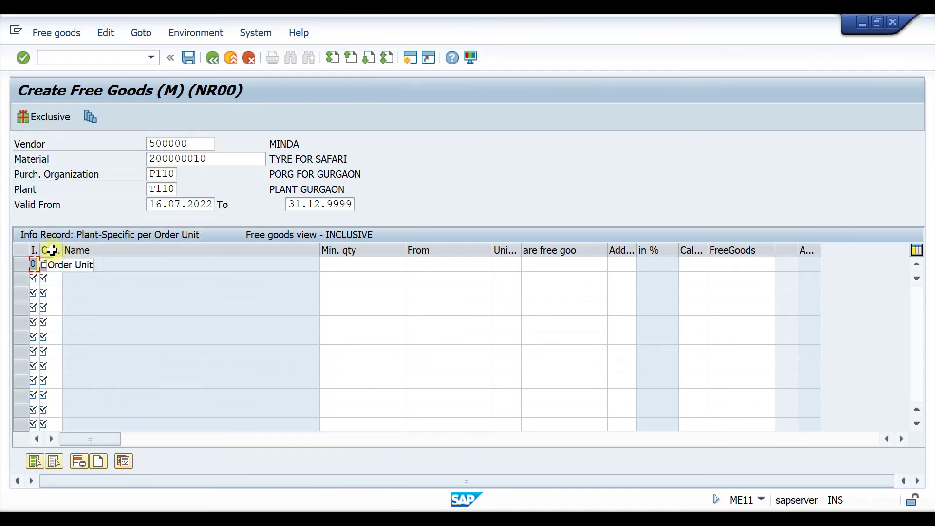
pyautogui.click(56, 267)
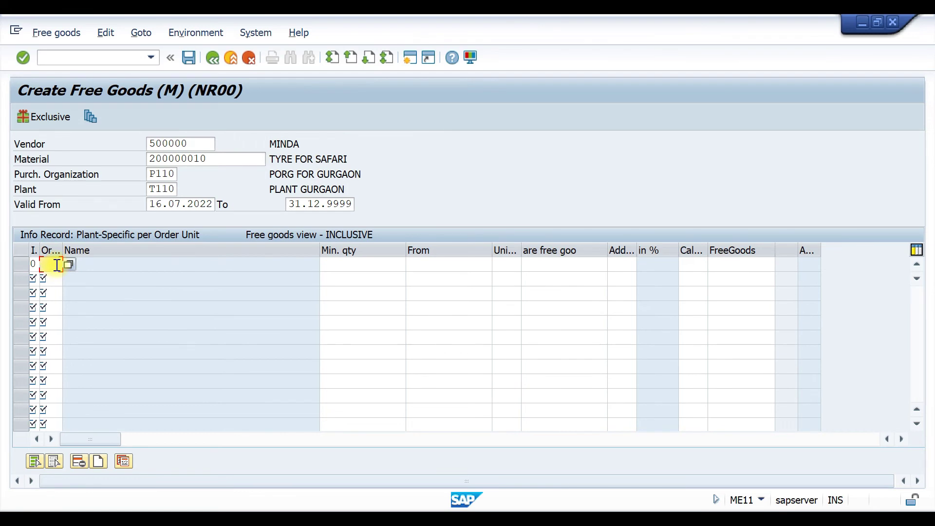
pyautogui.write('un')
# In the free goods entry, set the minimum quantity to 100, the from quantity to 100 and the free goods quantity to 10.
pyautogui.click(342, 265)
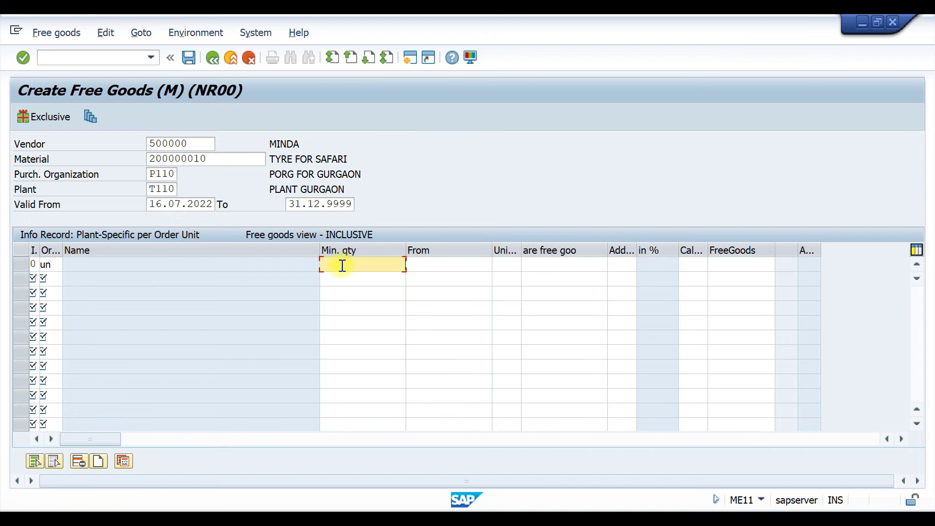
pyautogui.write('100')
pyautogui.click(472, 266)
pyautogui.write('100')
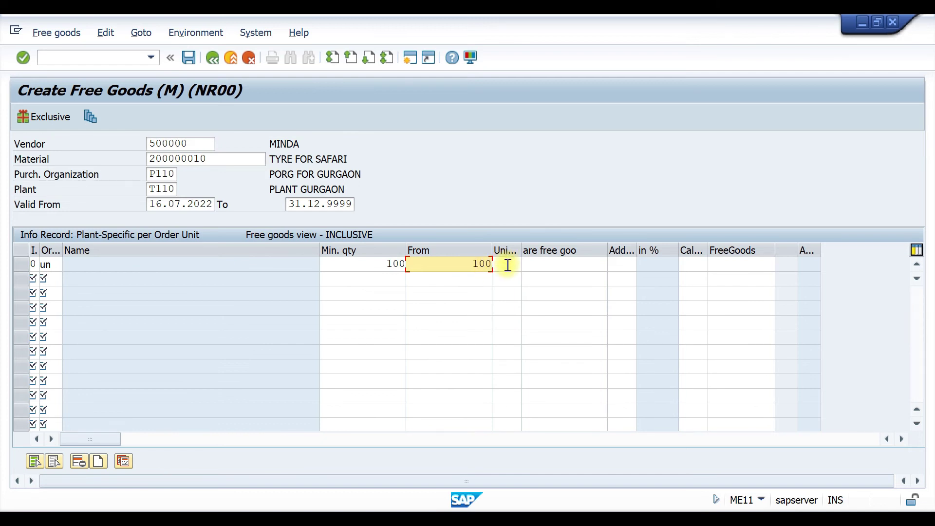
pyautogui.click(551, 263)
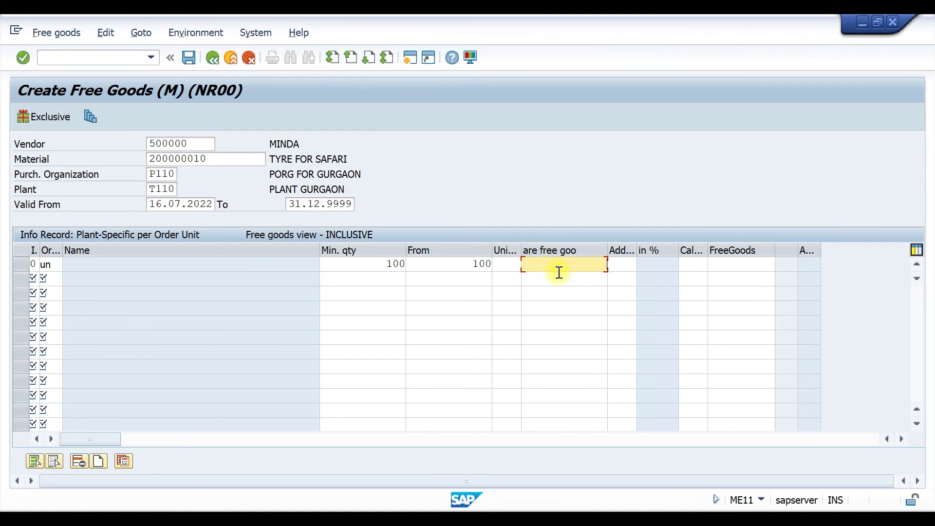
pyautogui.write('10')
# Set the entry's free goods category to 1, Inclusive rebate (with item generation).
pyautogui.click(726, 265)
pyautogui.click(781, 264)
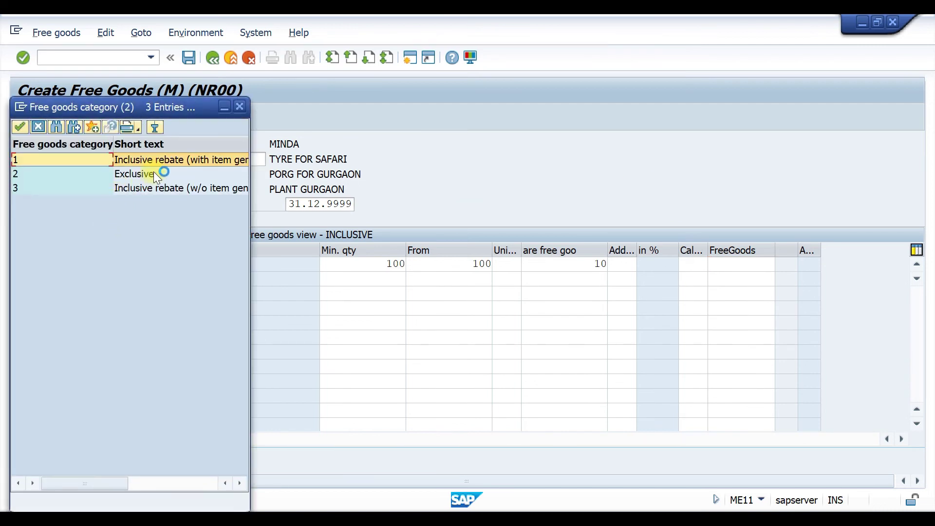
pyautogui.moveTo(249, 190); pyautogui.dragTo(418, 202)
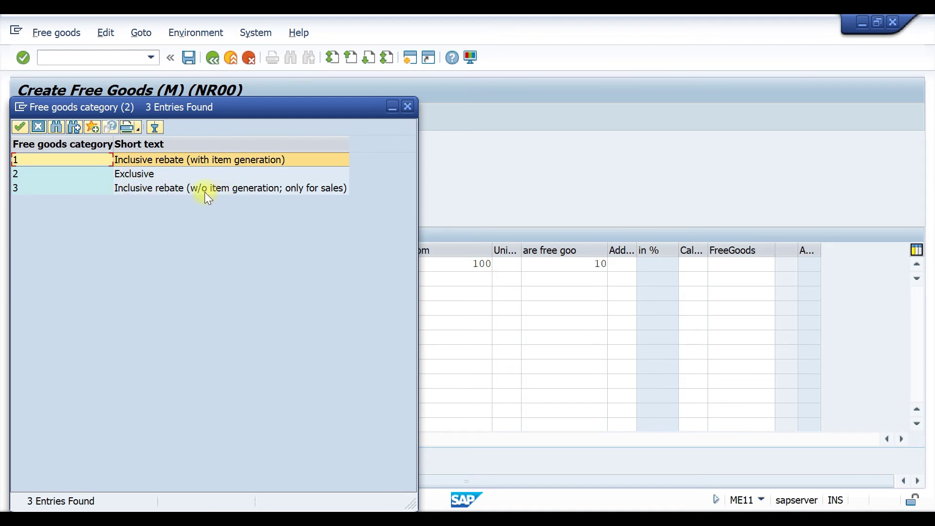
pyautogui.doubleClick(154, 160)
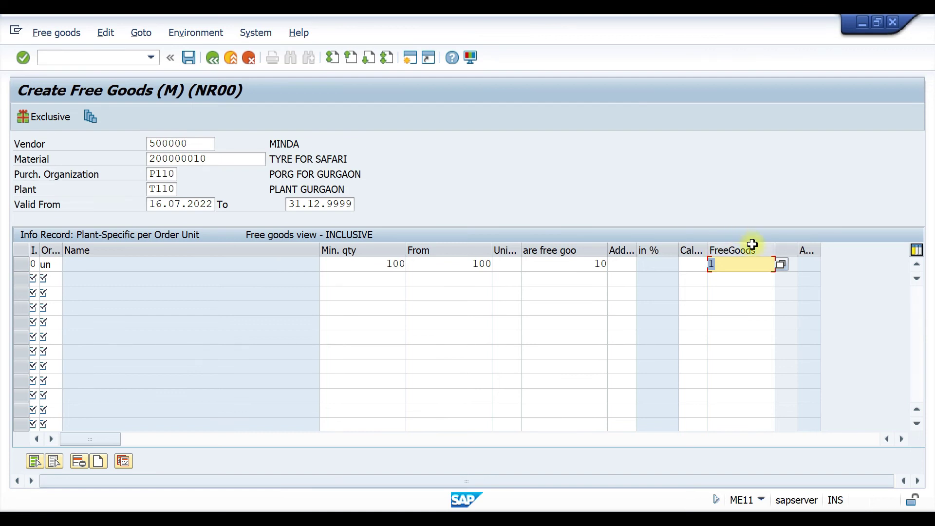
# Review the free goods entry's minimum, from and free quantities, its free goods category and the material it applies to.
pyautogui.click(744, 264)
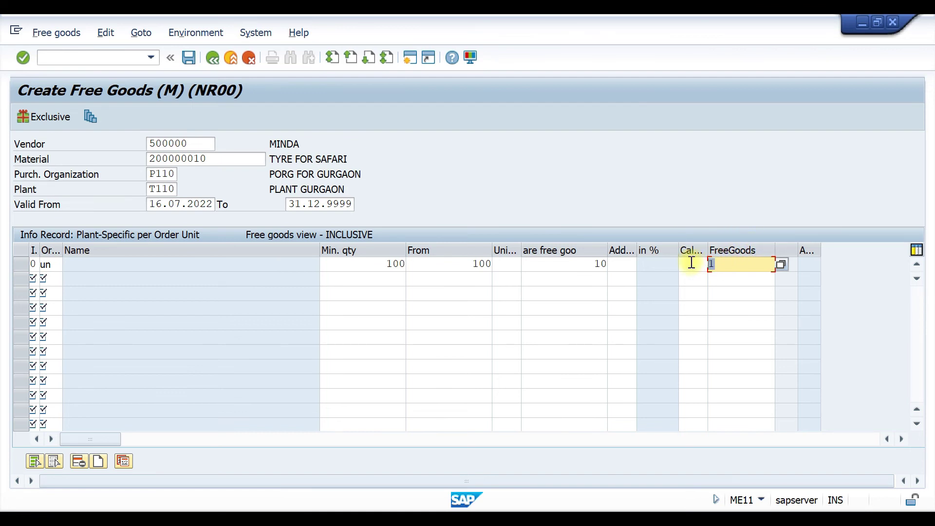
pyautogui.click(382, 264)
pyautogui.moveTo(382, 264); pyautogui.dragTo(404, 263)
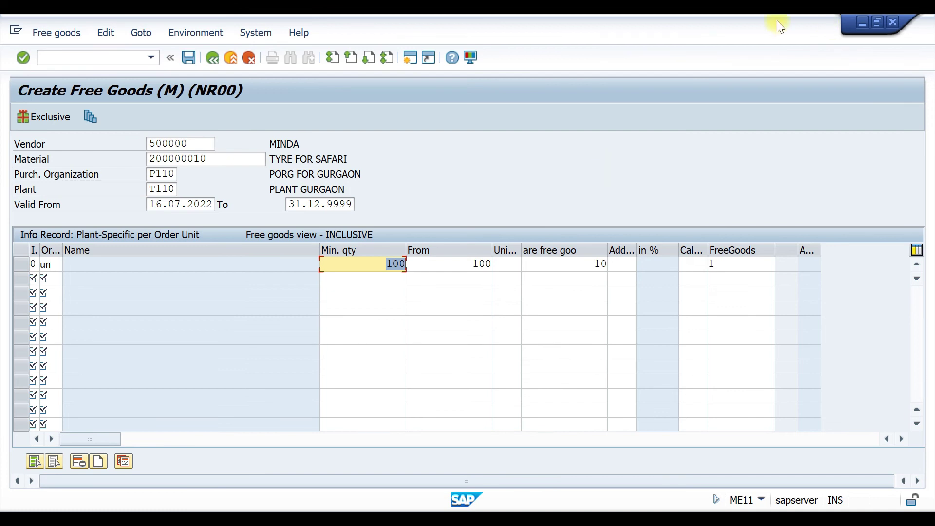
pyautogui.doubleClick(211, 158)
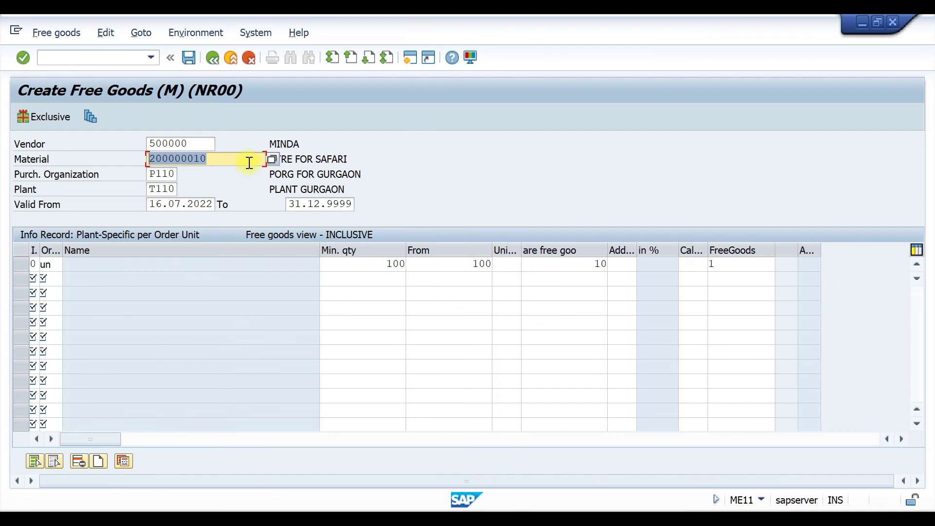
pyautogui.doubleClick(719, 263)
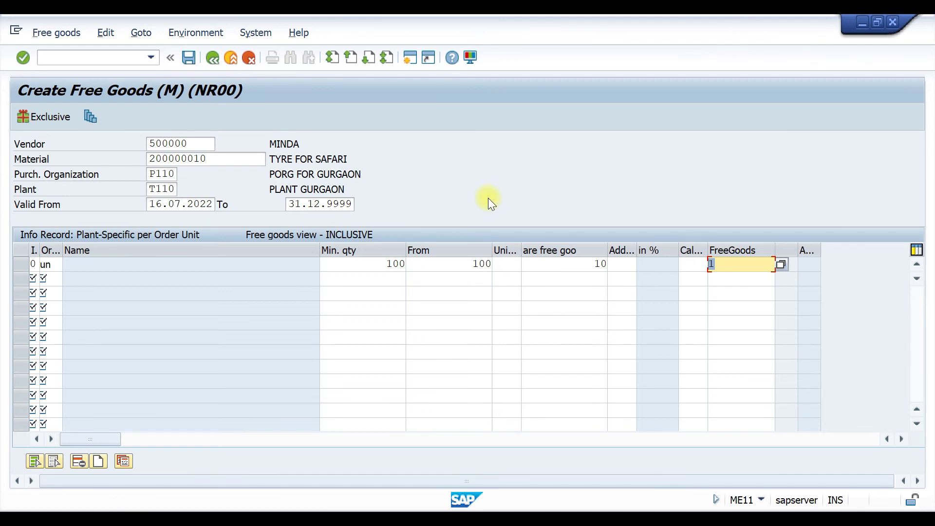
pyautogui.doubleClick(591, 263)
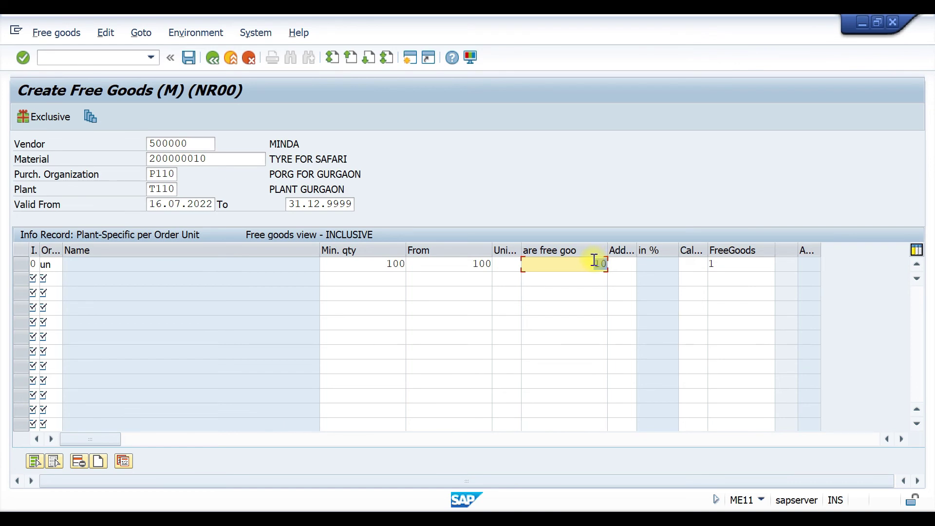
pyautogui.doubleClick(466, 263)
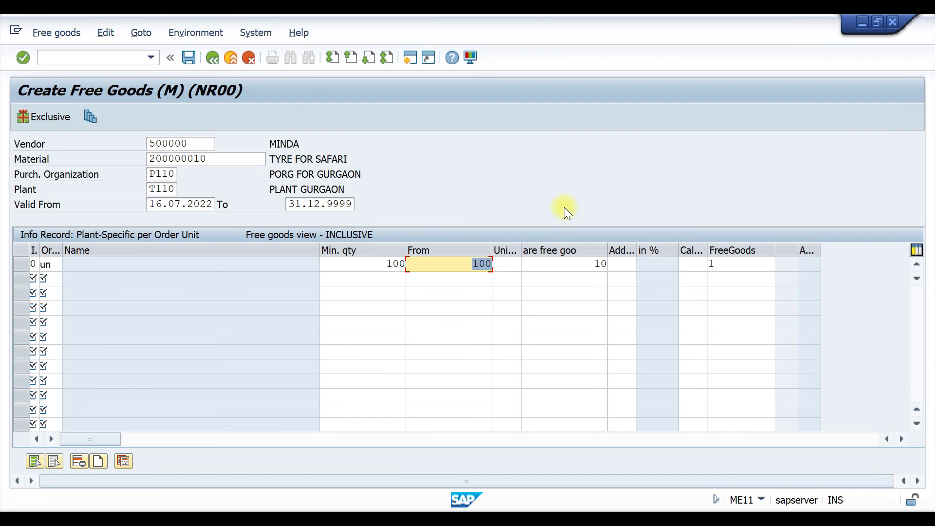
pyautogui.doubleClick(592, 264)
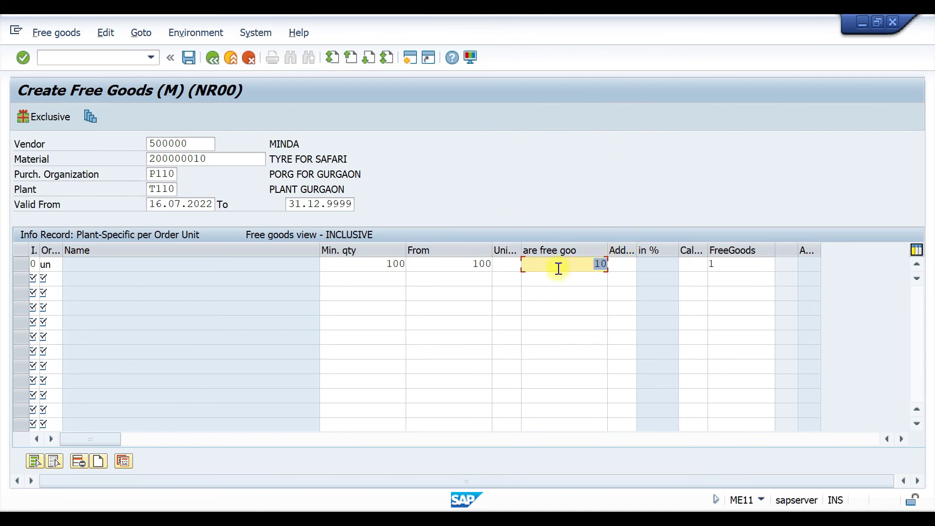
pyautogui.moveTo(207, 158); pyautogui.dragTo(96, 151)
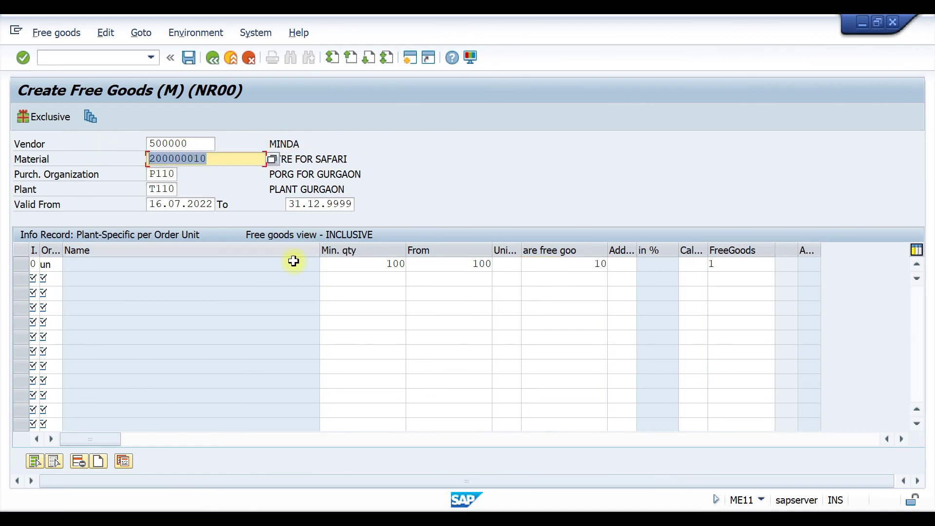
pyautogui.click(720, 264)
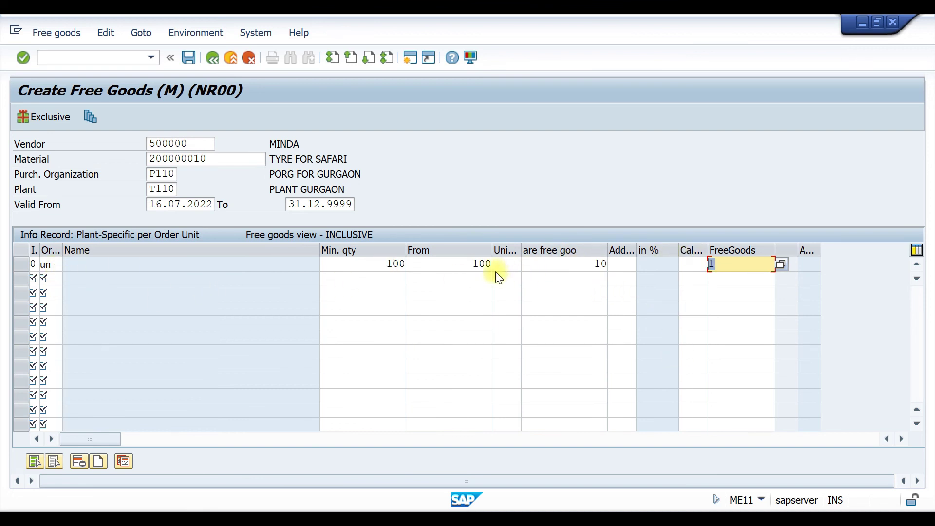
pyautogui.doubleClick(463, 264)
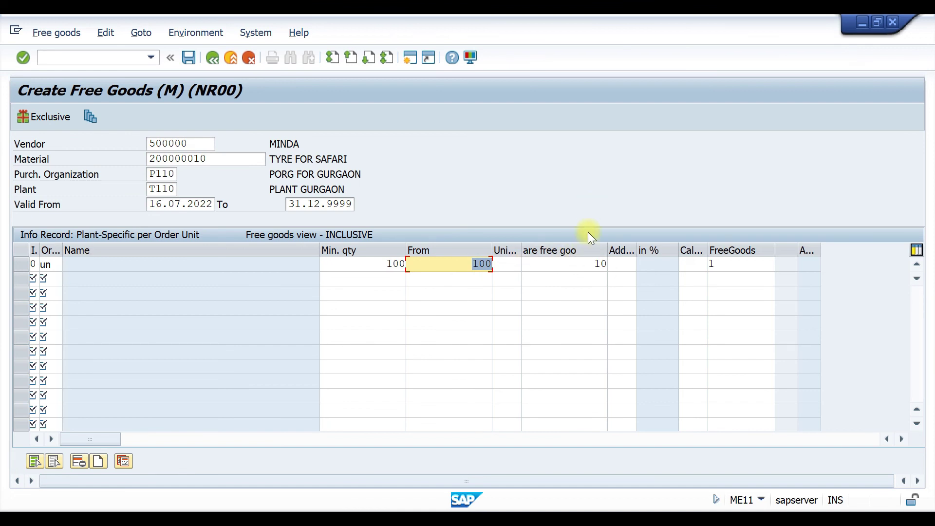
pyautogui.doubleClick(587, 265)
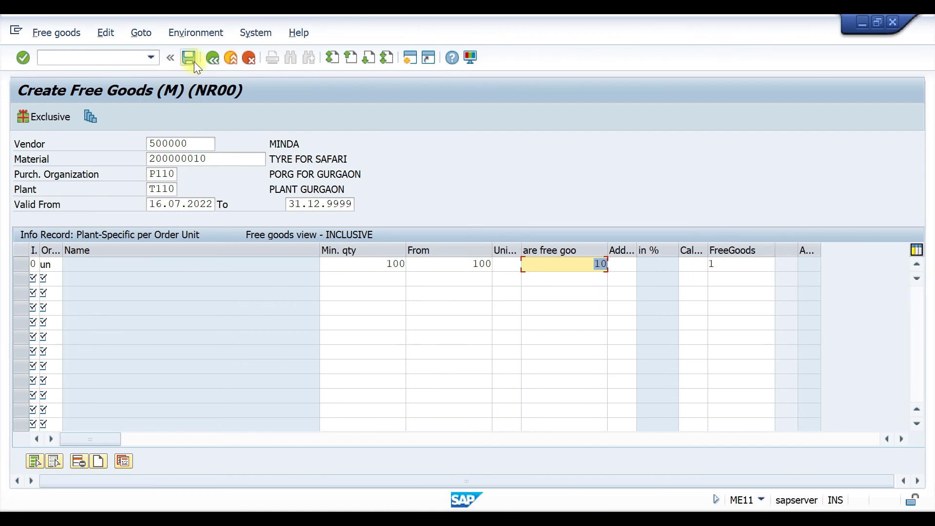
# Leave the free goods screen with its conditions saved, and save the whole info record from the condition supplements.
pyautogui.click(212, 57)
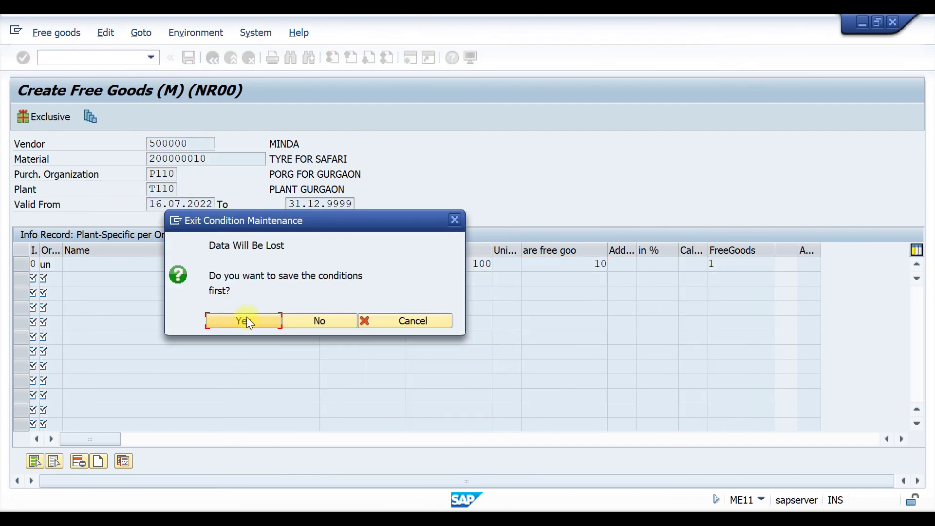
pyautogui.click(244, 320)
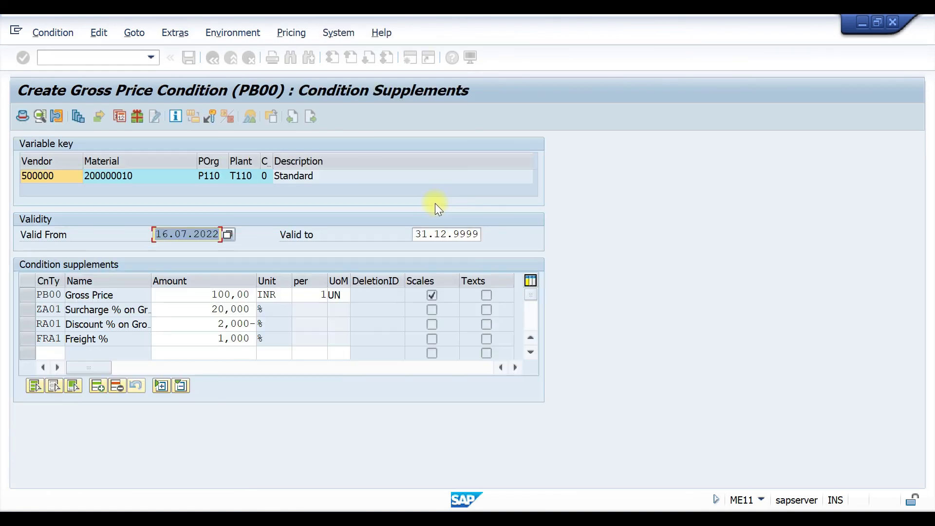
pyautogui.click(244, 309)
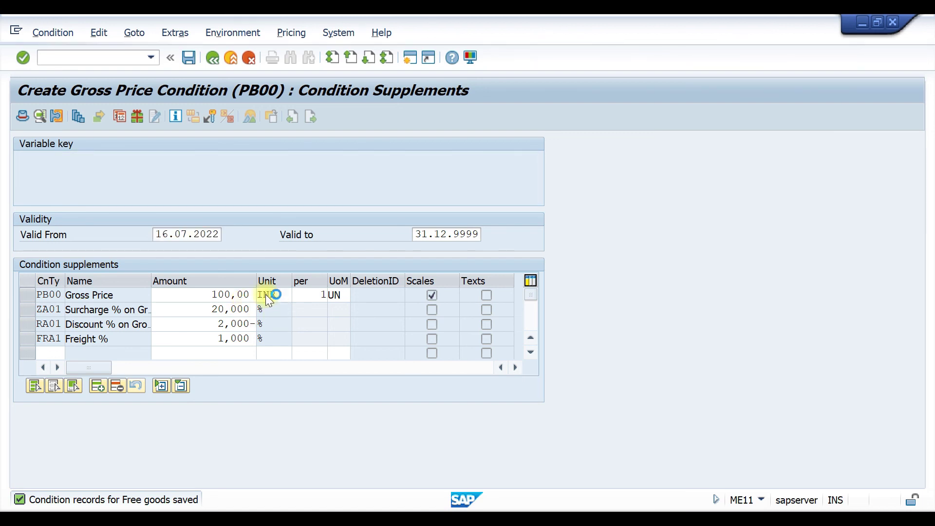
pyautogui.hotkey('ctrl', 's')
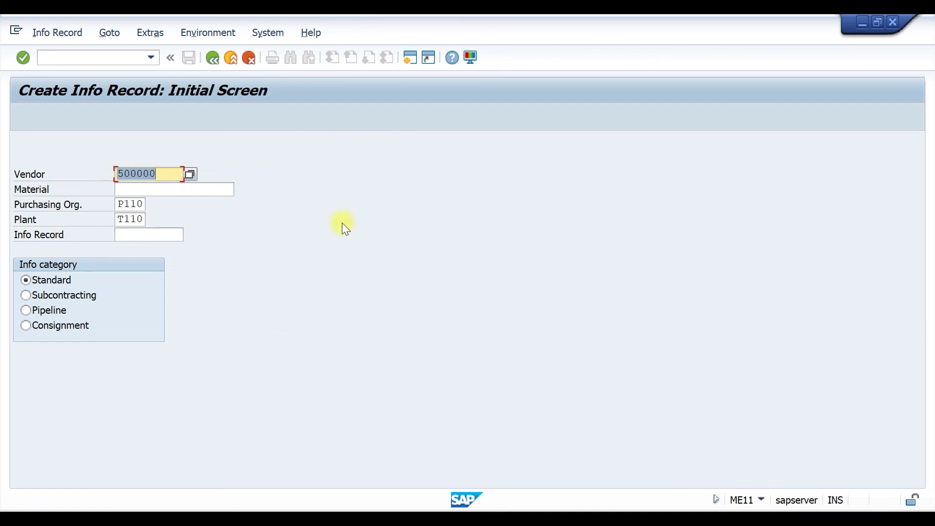
# Start another standard info record for the same vendor without a material, and go to the Sort Term in its general data.
pyautogui.click(124, 189)
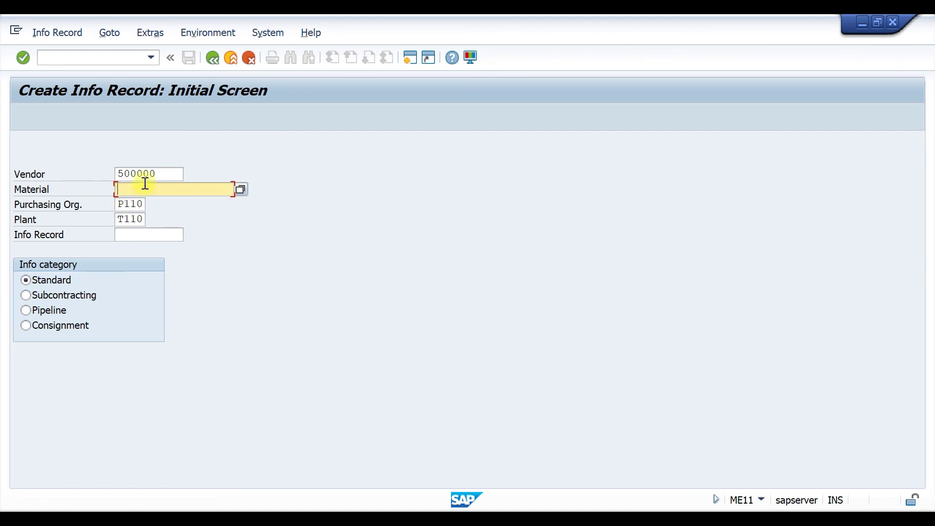
pyautogui.press('Return')
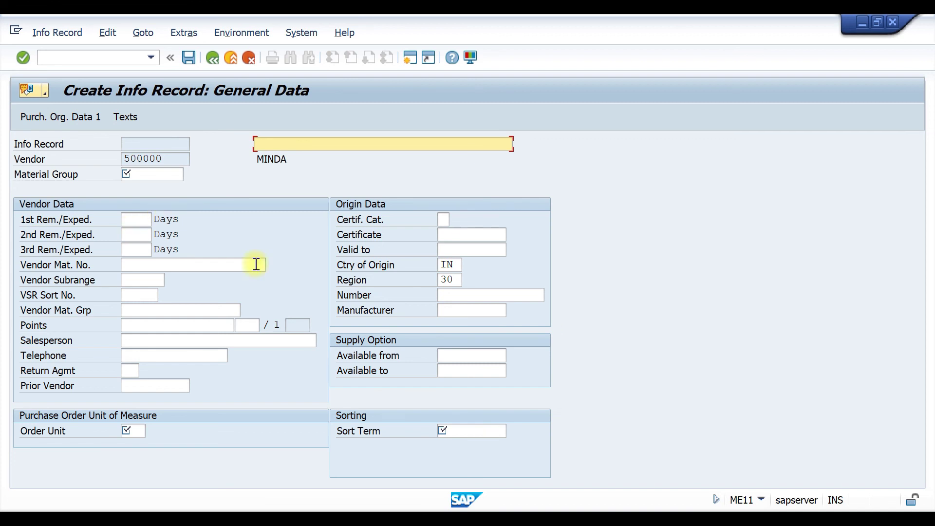
pyautogui.click(443, 431)
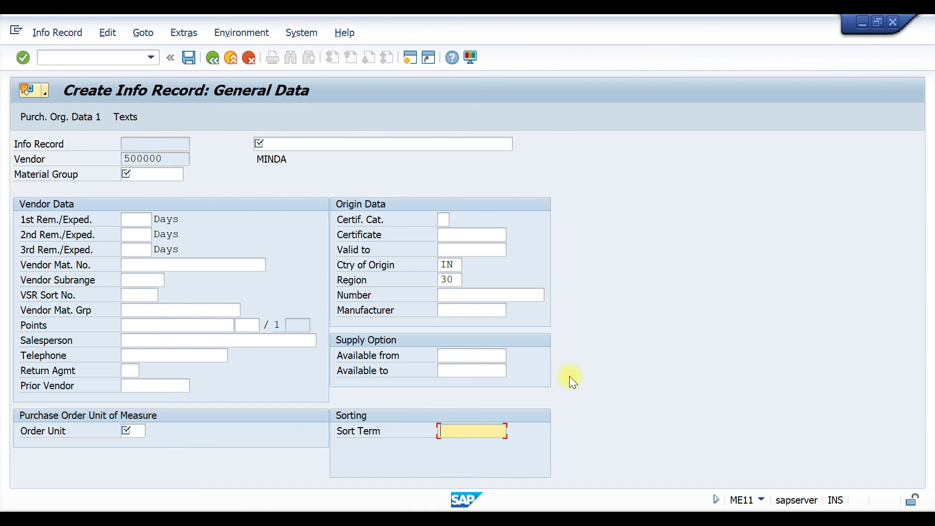
pyautogui.click(447, 432)
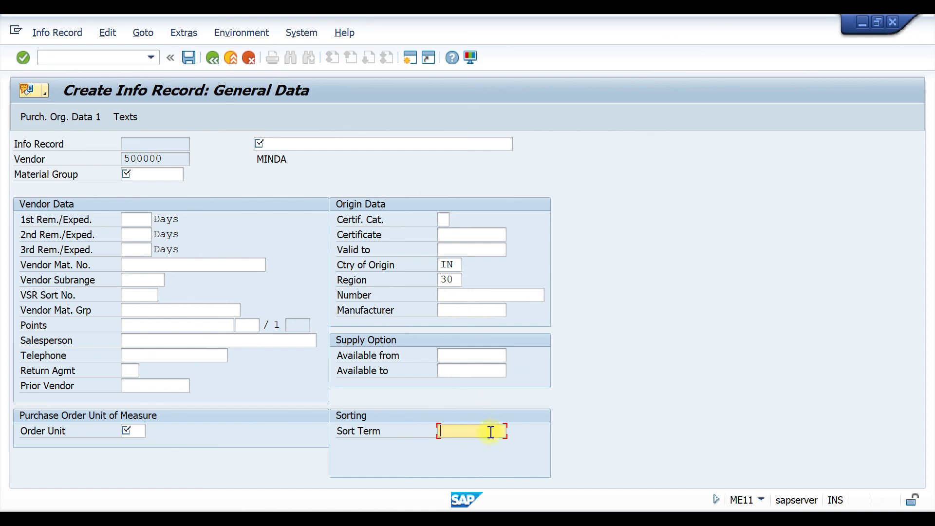